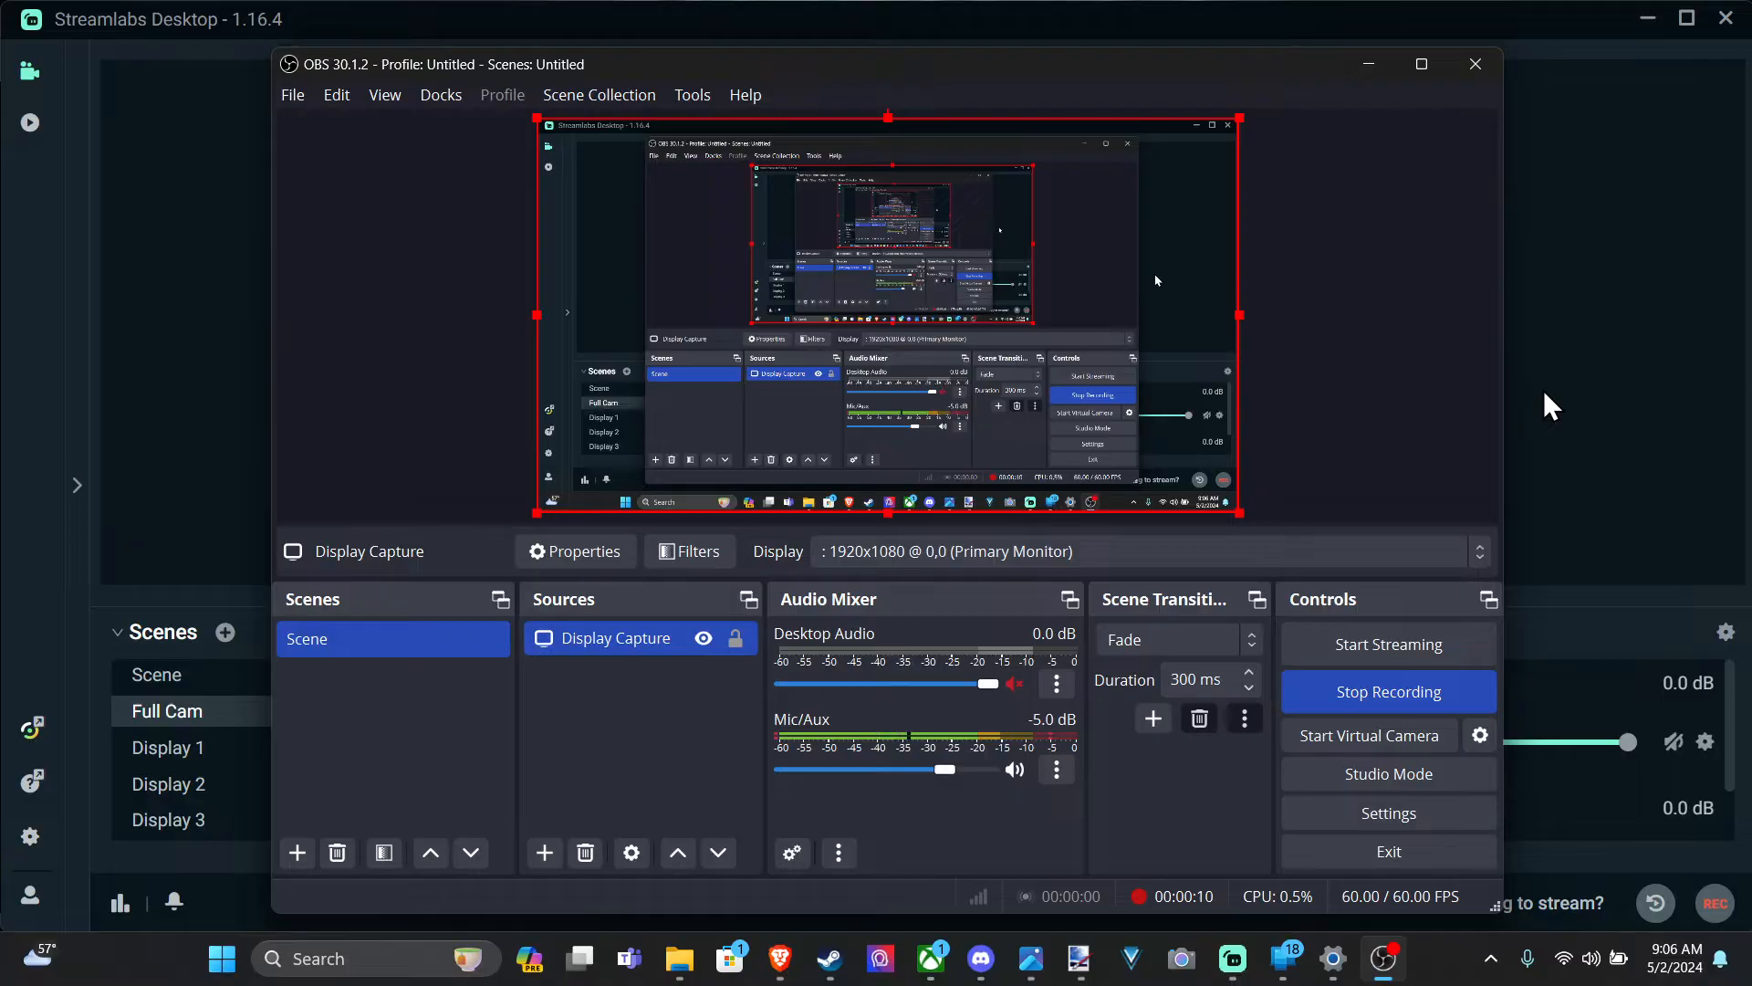
Switch to Streamlabs Desktop, open the Camera source's settings in the Full Cam scene and review the available capture devices.
{"action": "left_click", "coordinate": [1544, 405]}
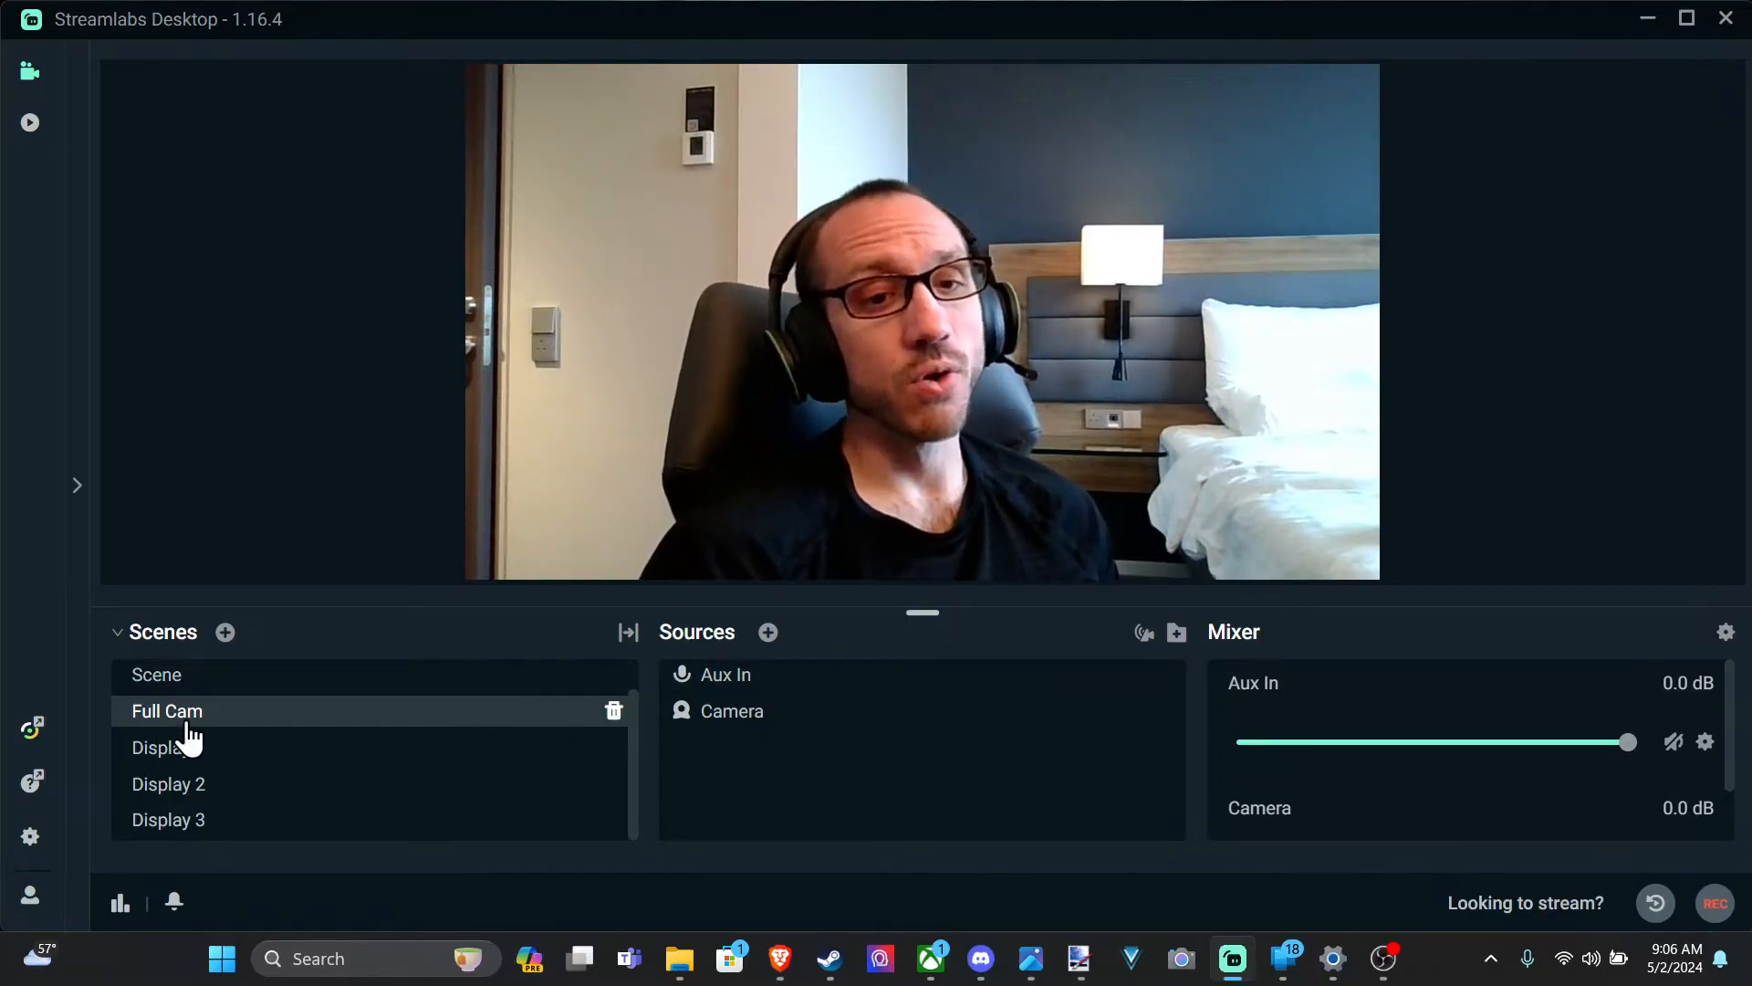
{"action": "left_click", "coordinate": [719, 729]}
{"action": "double_click", "coordinate": [721, 725]}
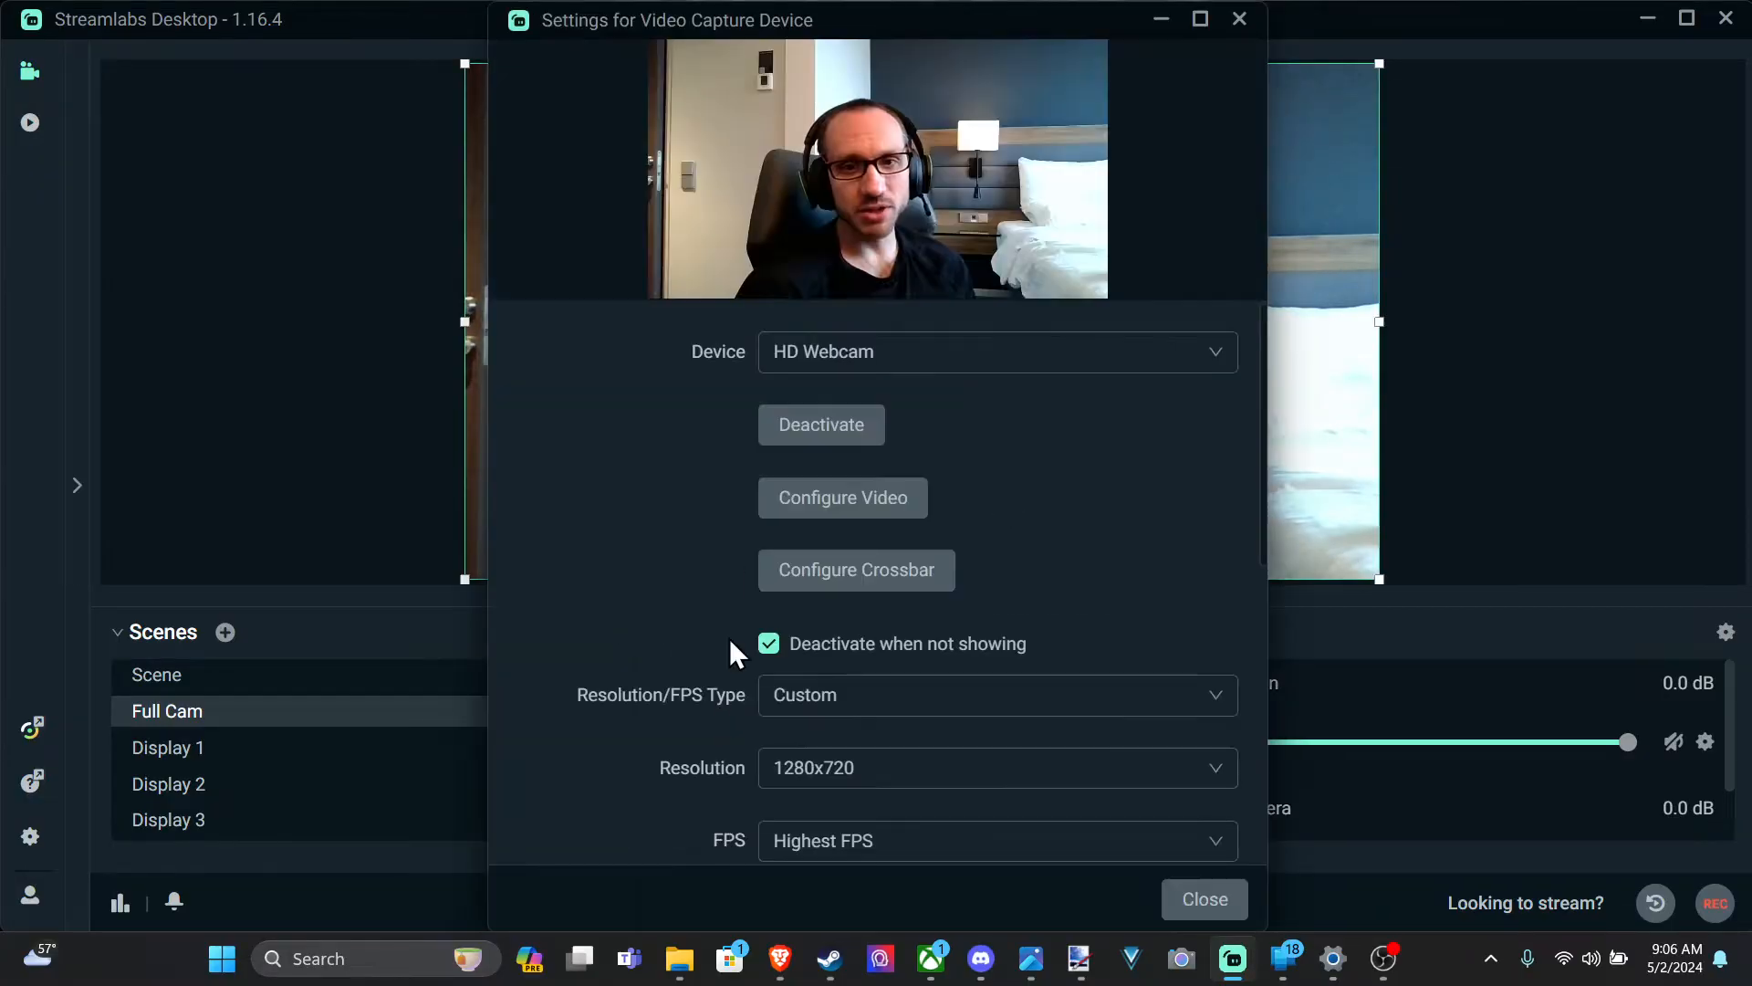
{"action": "left_click", "coordinate": [847, 356]}
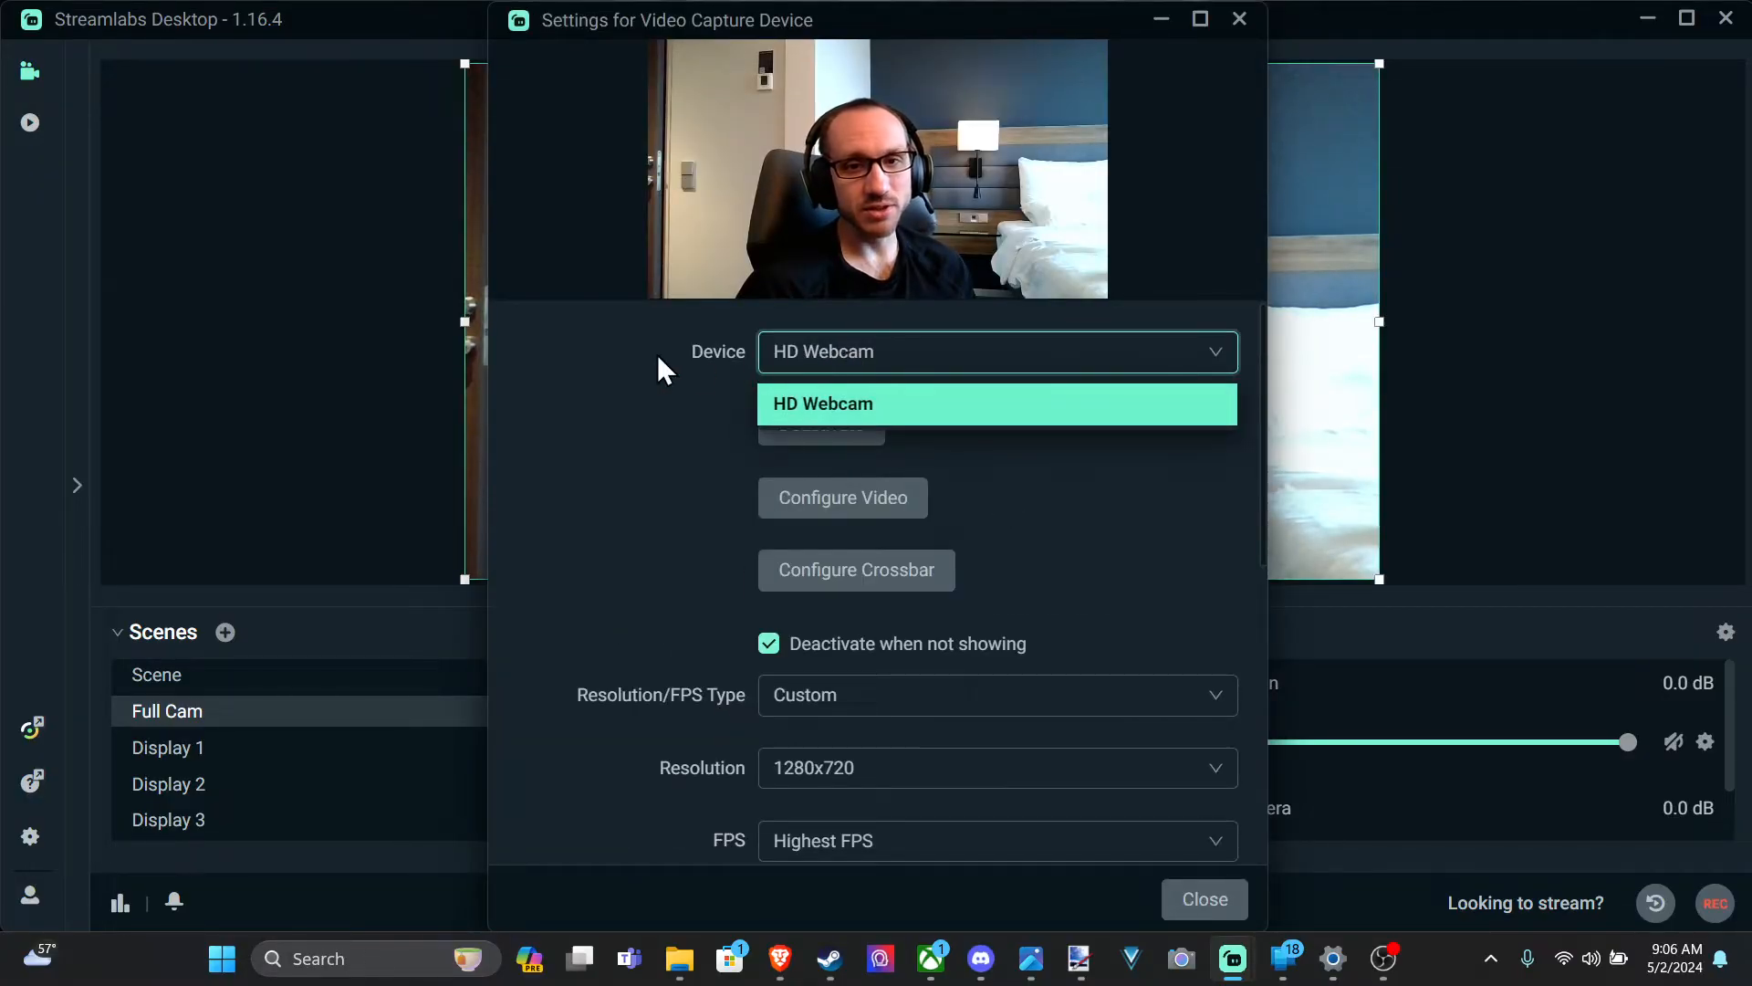
{"action": "left_click", "coordinate": [643, 356]}
Examine the Resolution/FPS Type, Resolution and FPS options of the video capture device.
{"action": "scroll", "coordinate": [606, 487], "scroll_direction": "down", "scroll_amount": 3}
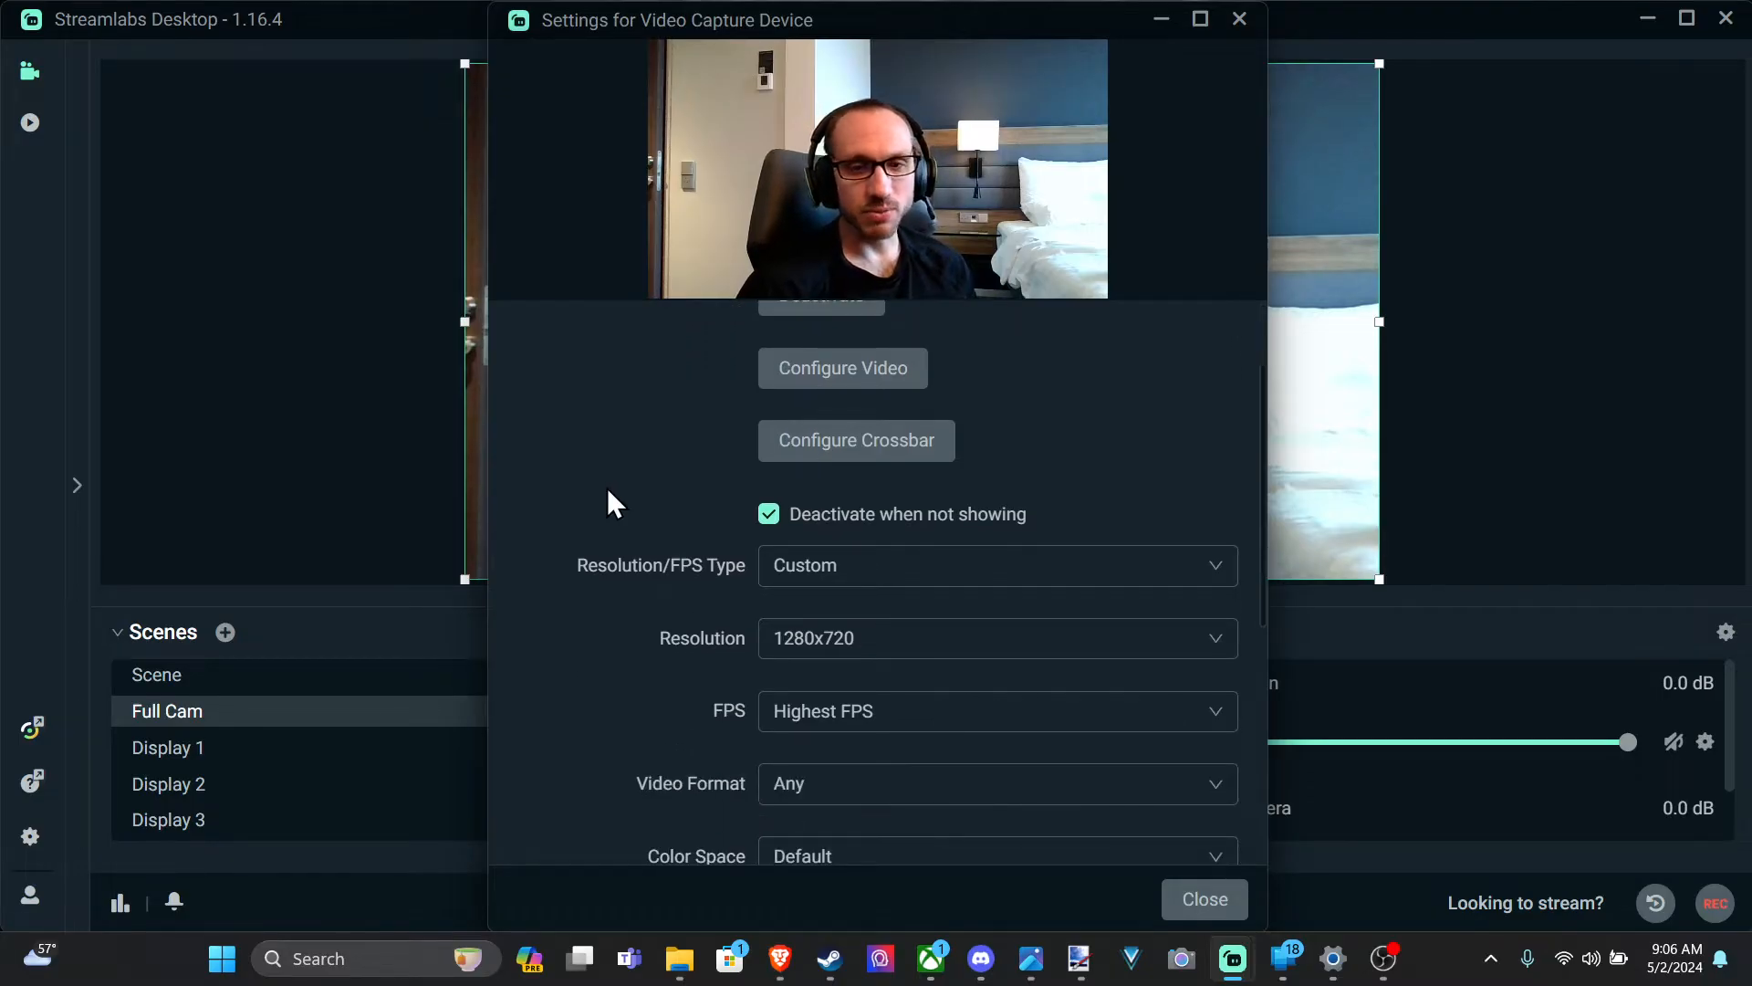
{"action": "left_click", "coordinate": [833, 591]}
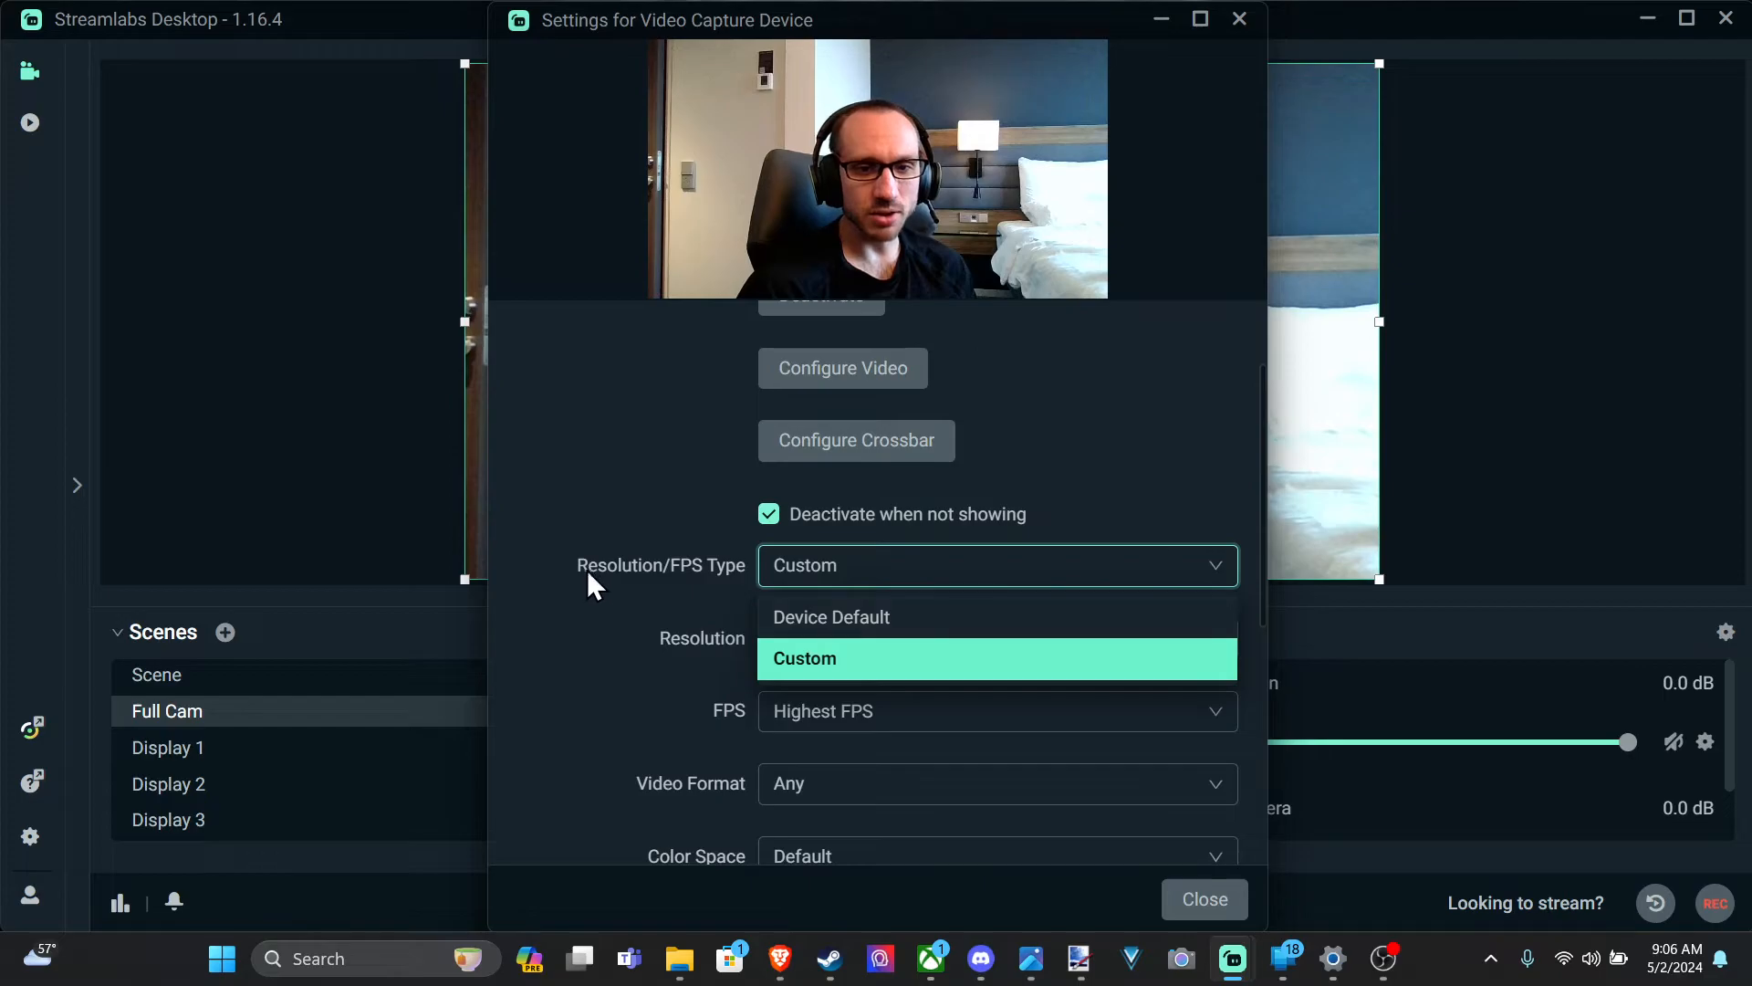
{"action": "left_click", "coordinate": [554, 634]}
{"action": "scroll", "coordinate": [559, 635], "scroll_direction": "down", "scroll_amount": 6}
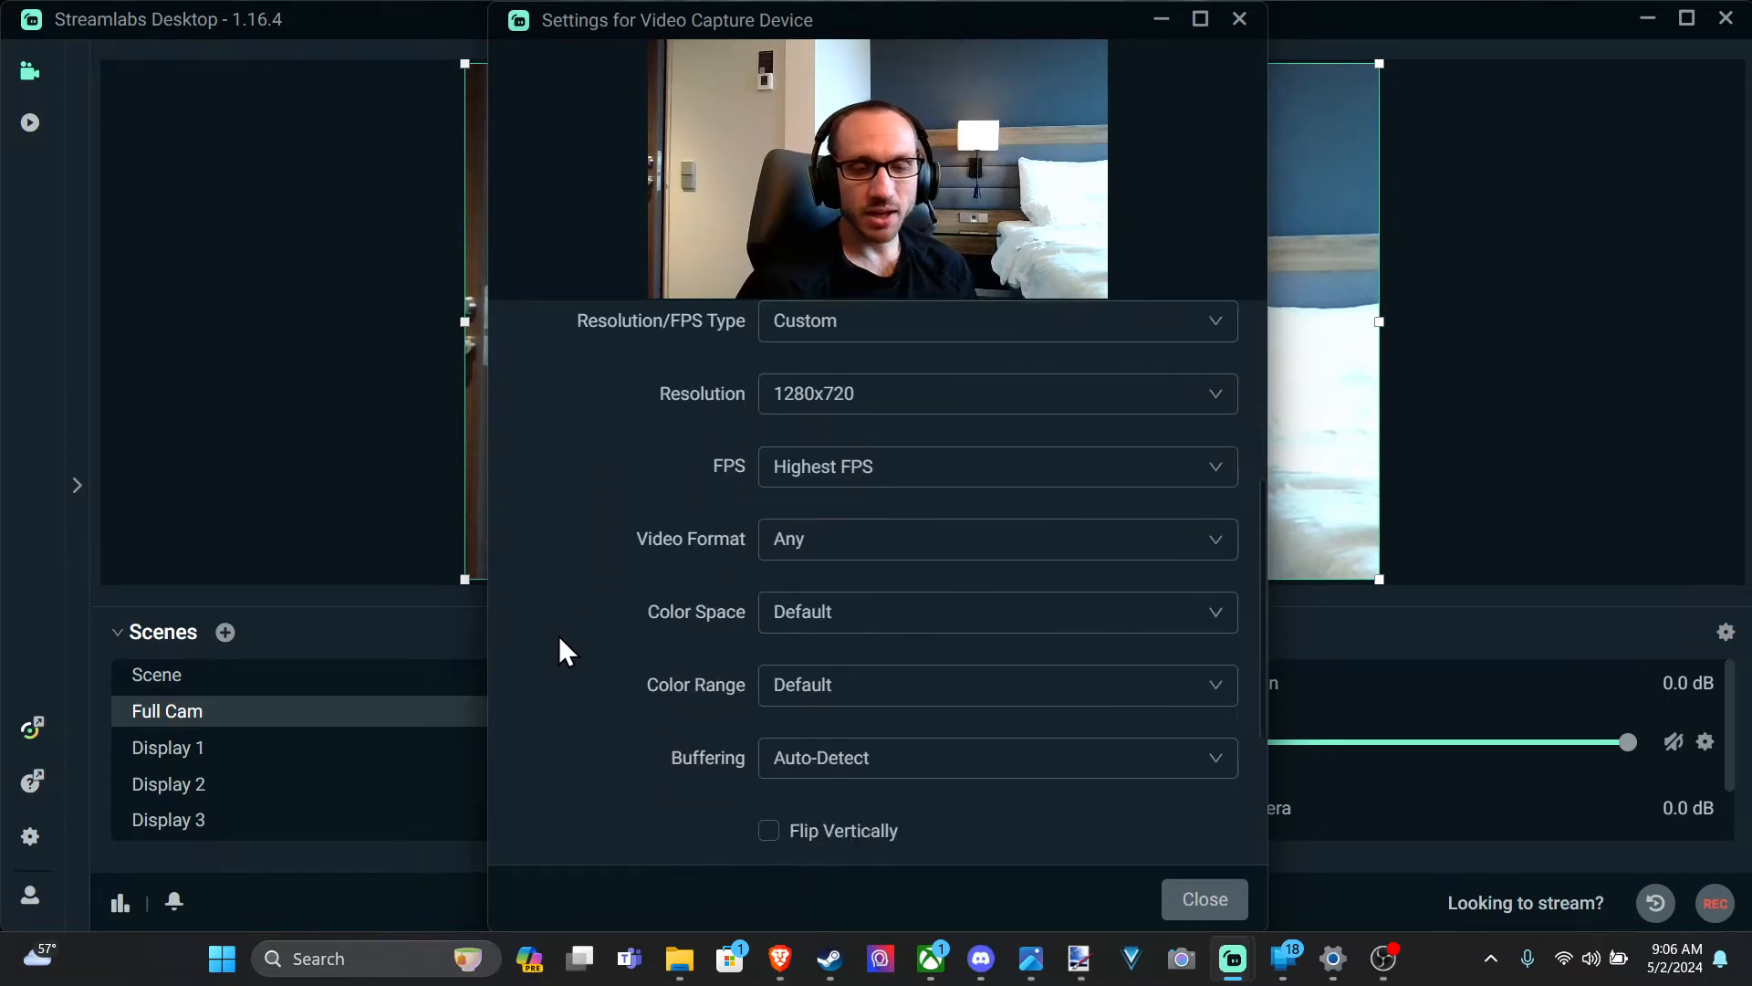
{"action": "left_click", "coordinate": [838, 399]}
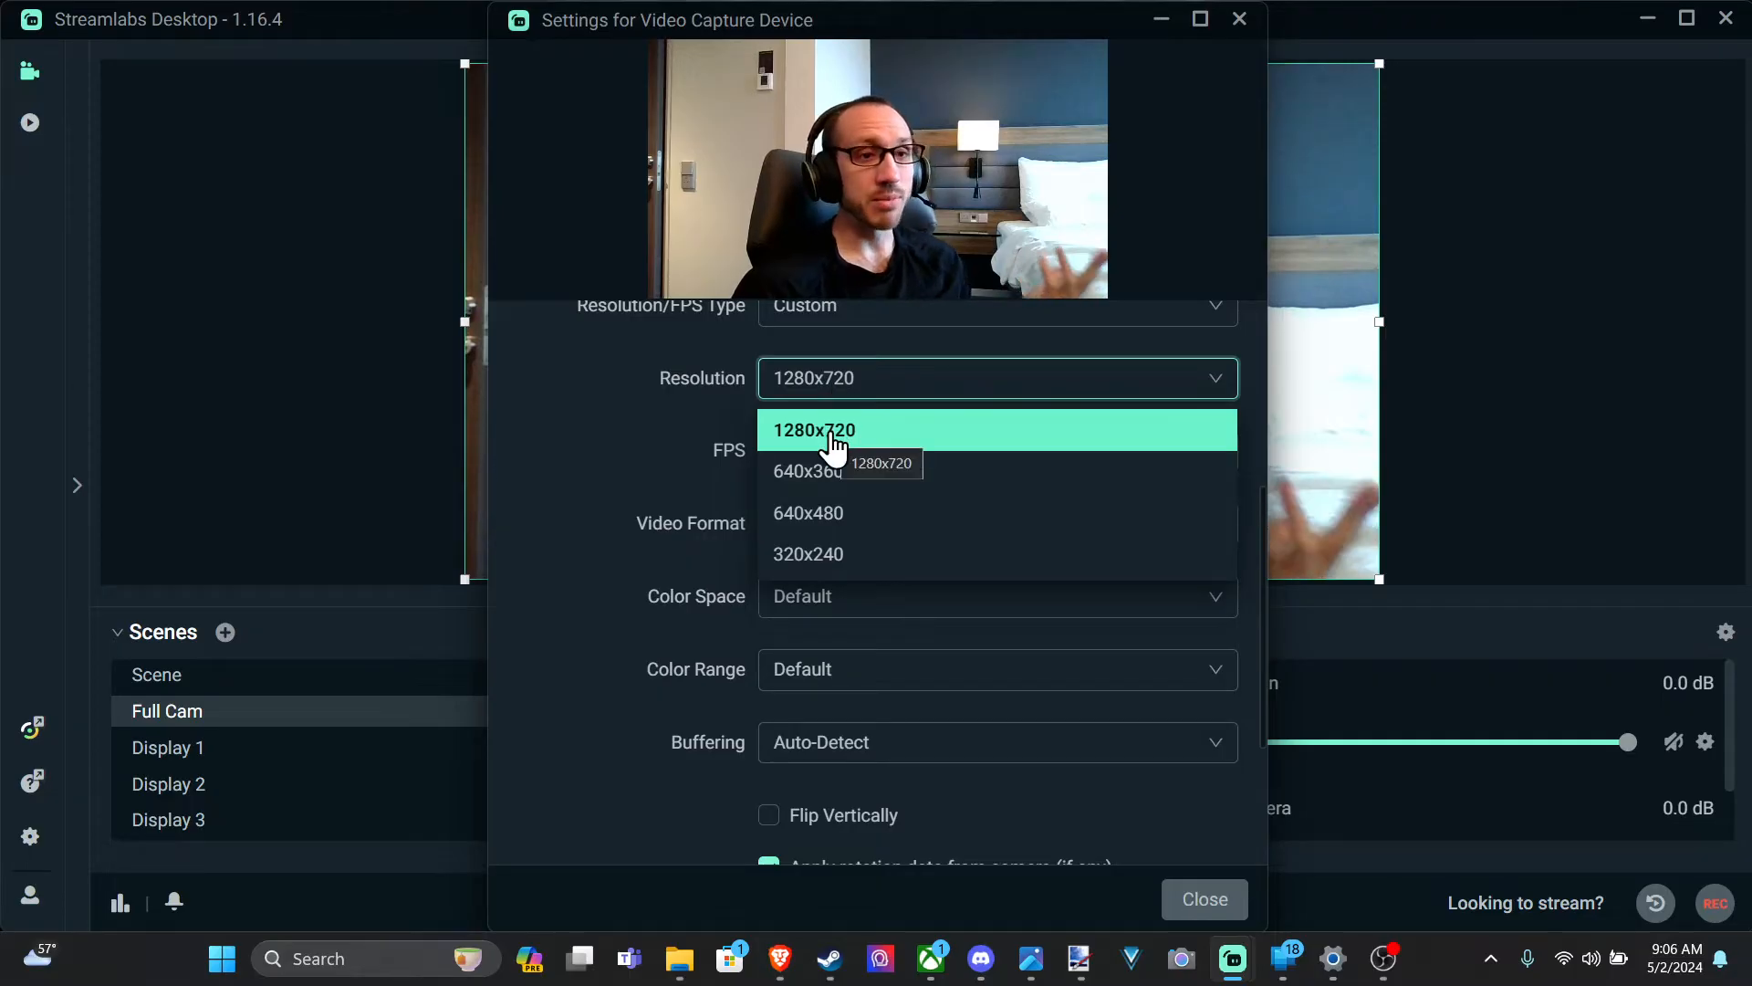
{"action": "left_click", "coordinate": [606, 442]}
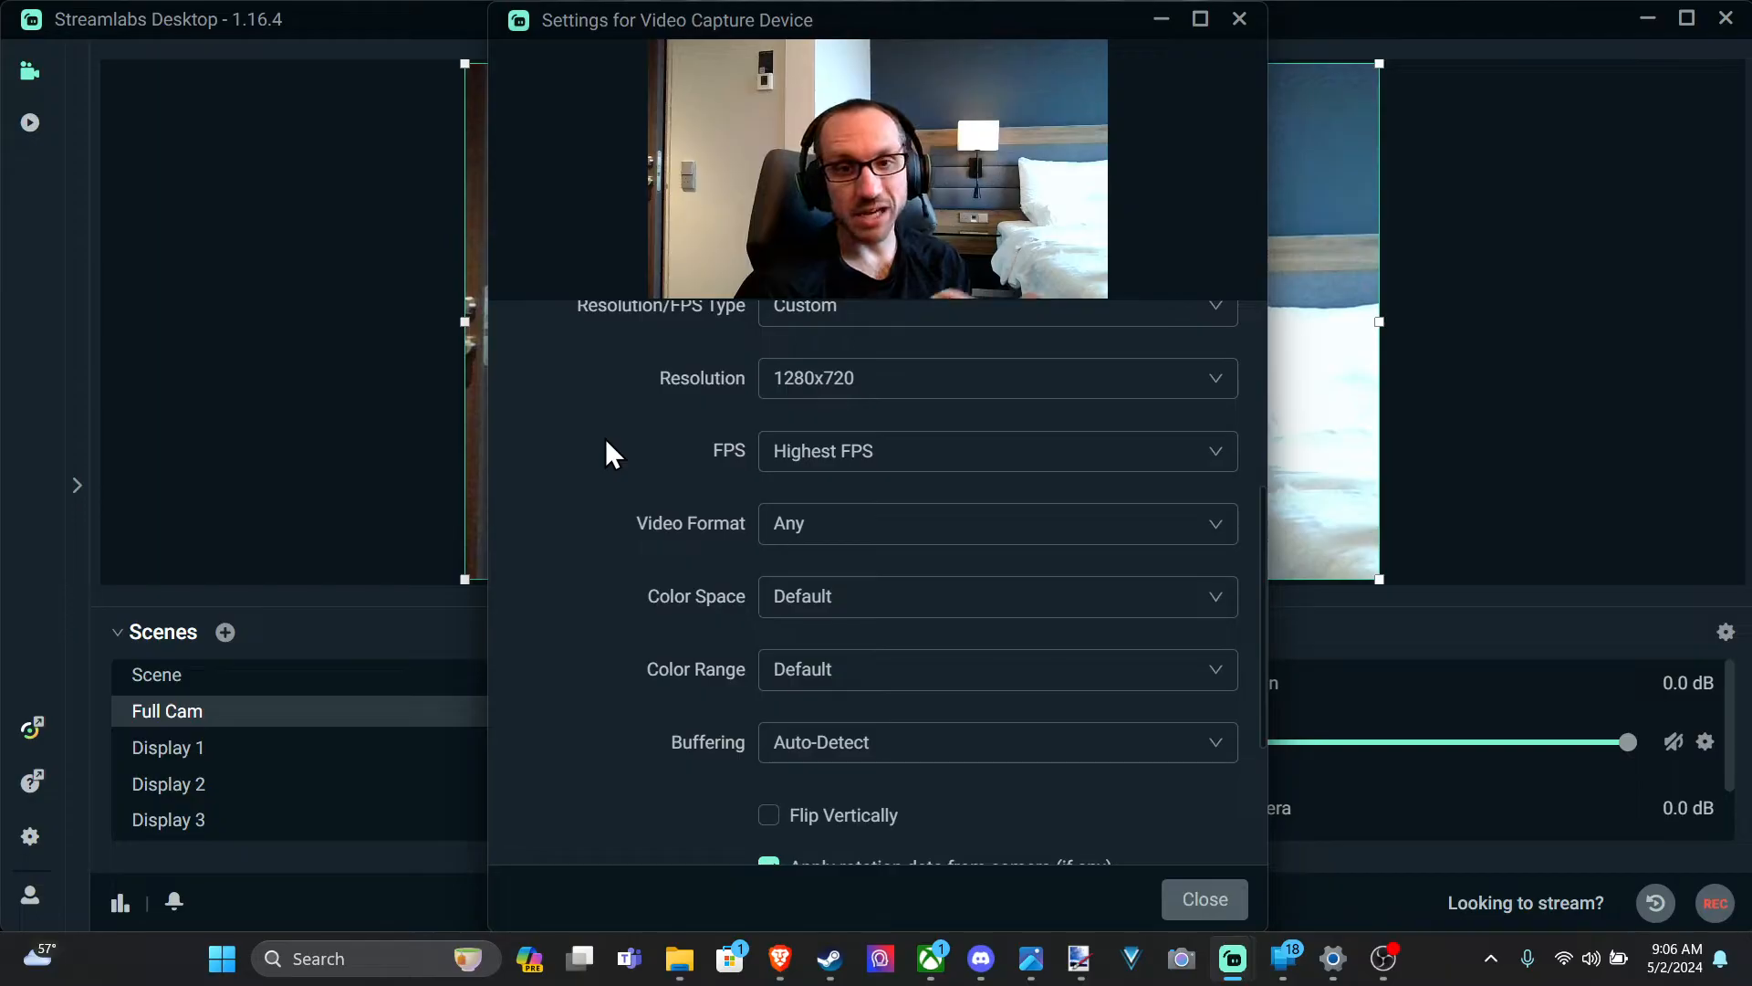
{"action": "left_click", "coordinate": [770, 451]}
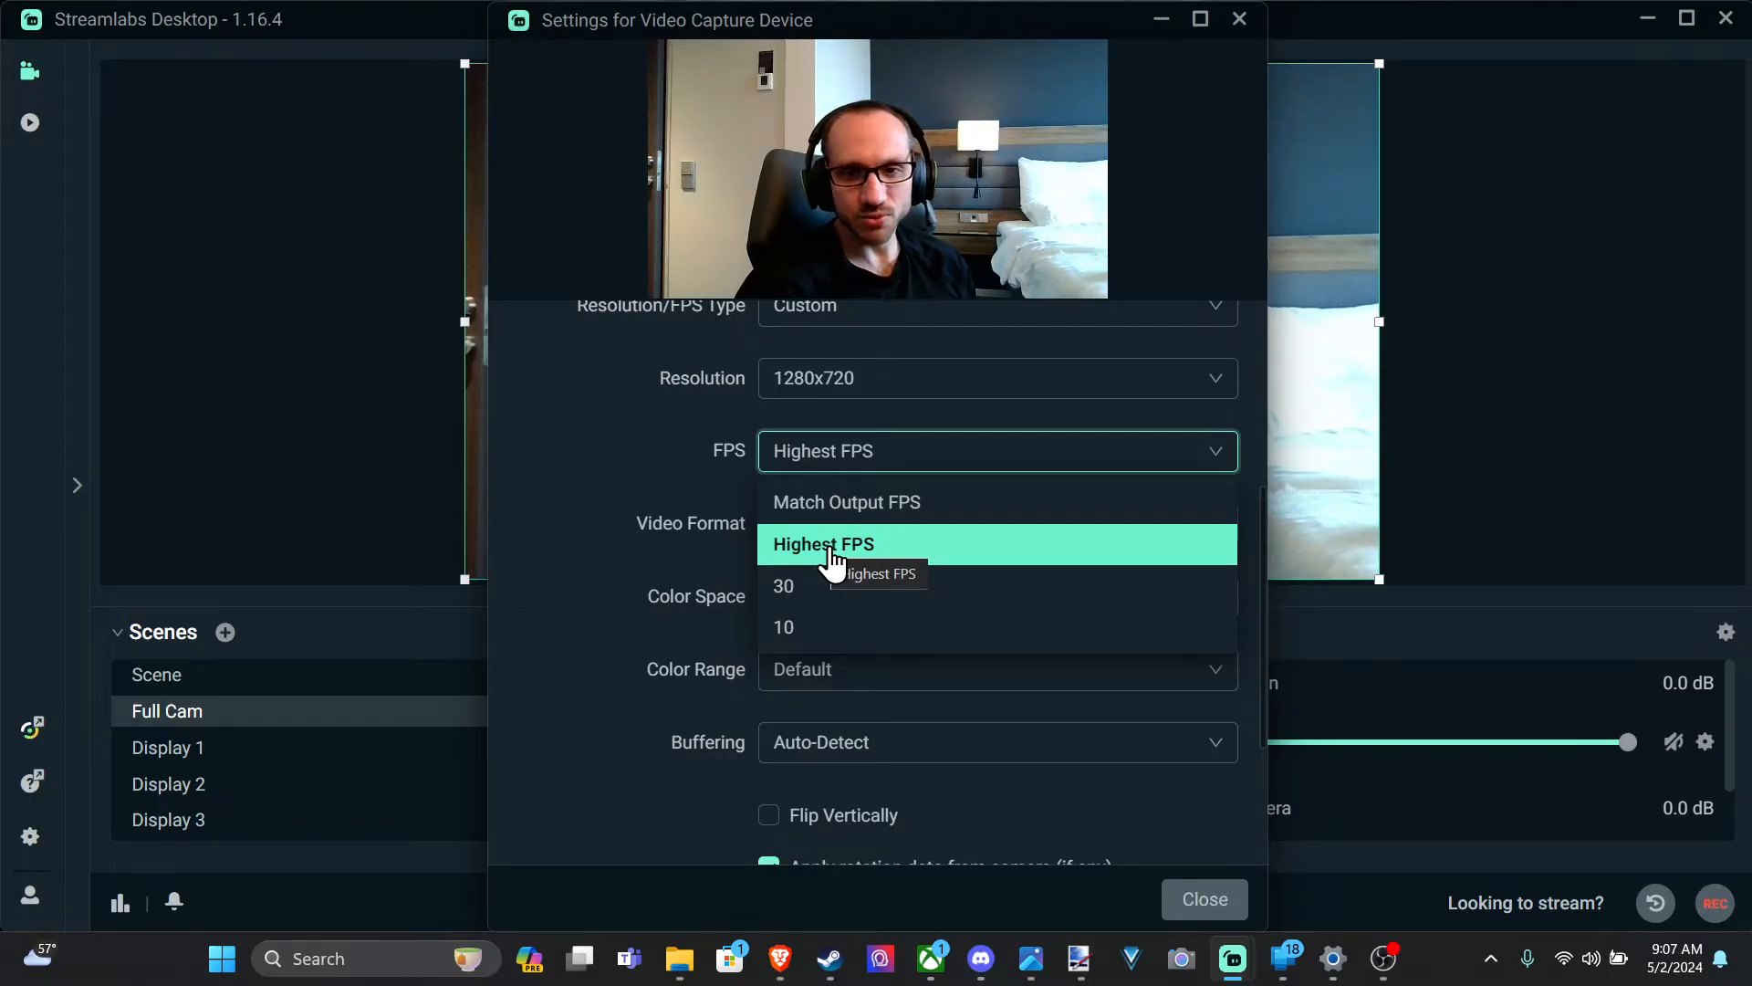
{"action": "left_click", "coordinate": [586, 541]}
Review the capture device's color space and color range options, and close its settings.
{"action": "scroll", "coordinate": [587, 552], "scroll_direction": "down", "scroll_amount": 2}
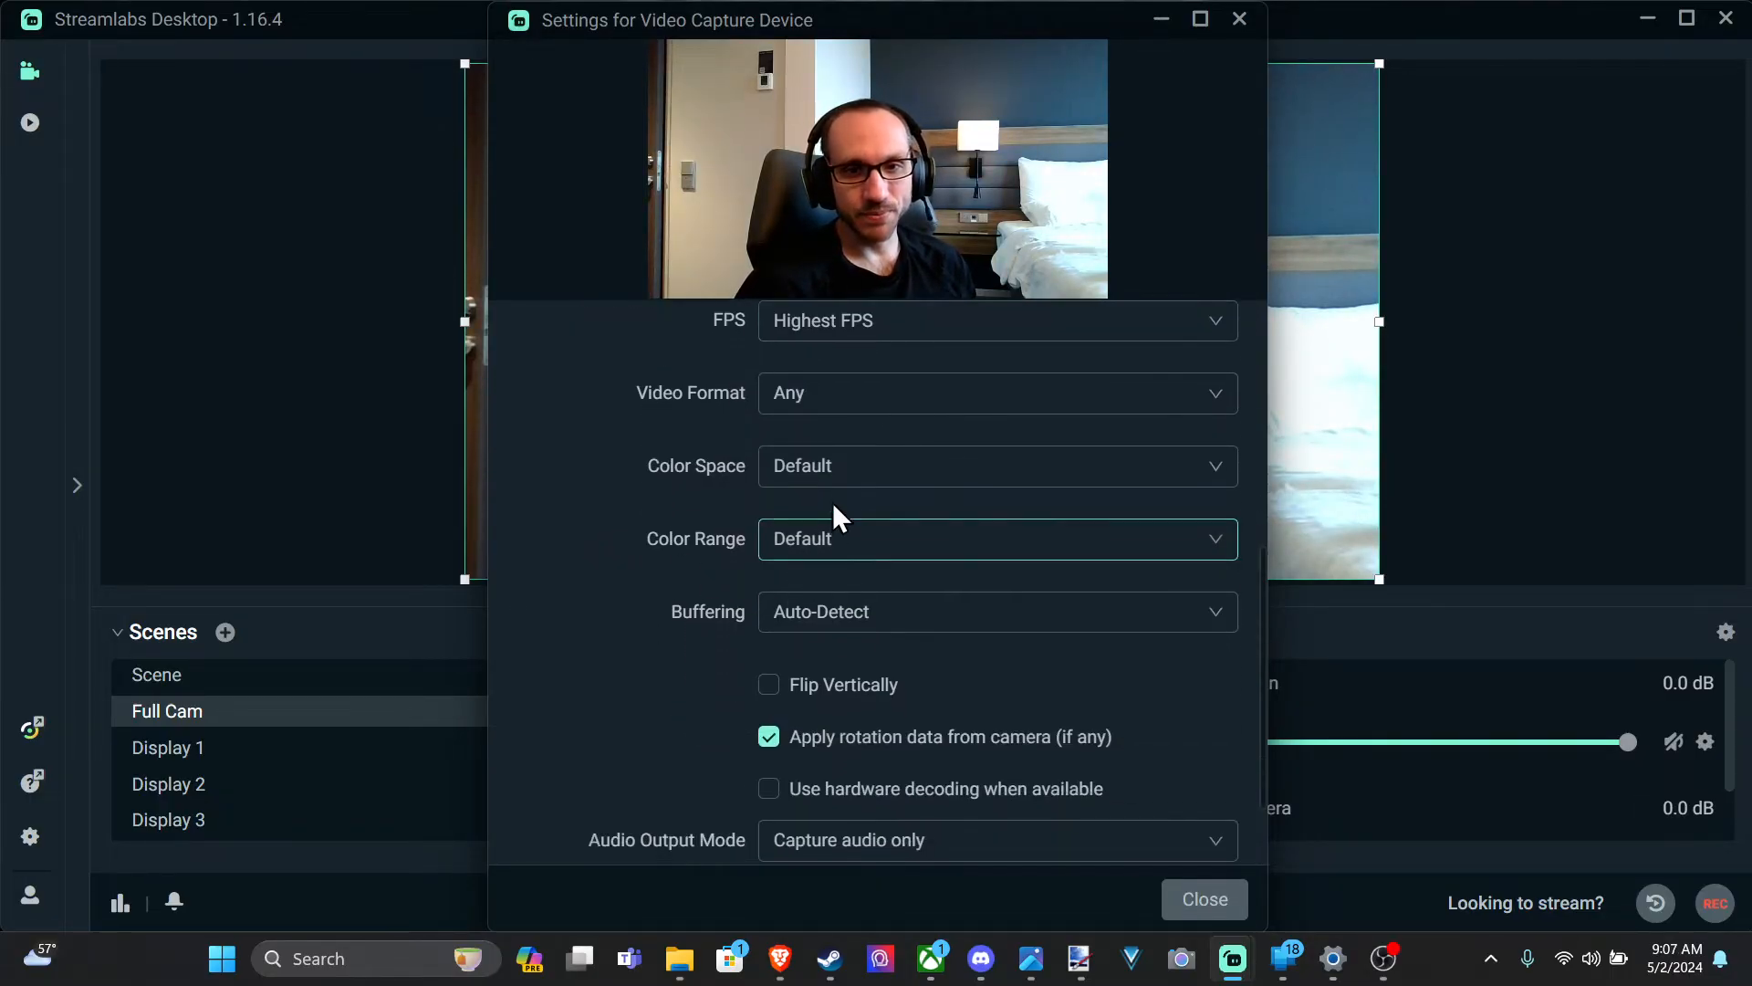
{"action": "left_click", "coordinate": [847, 476]}
{"action": "left_click", "coordinate": [681, 546]}
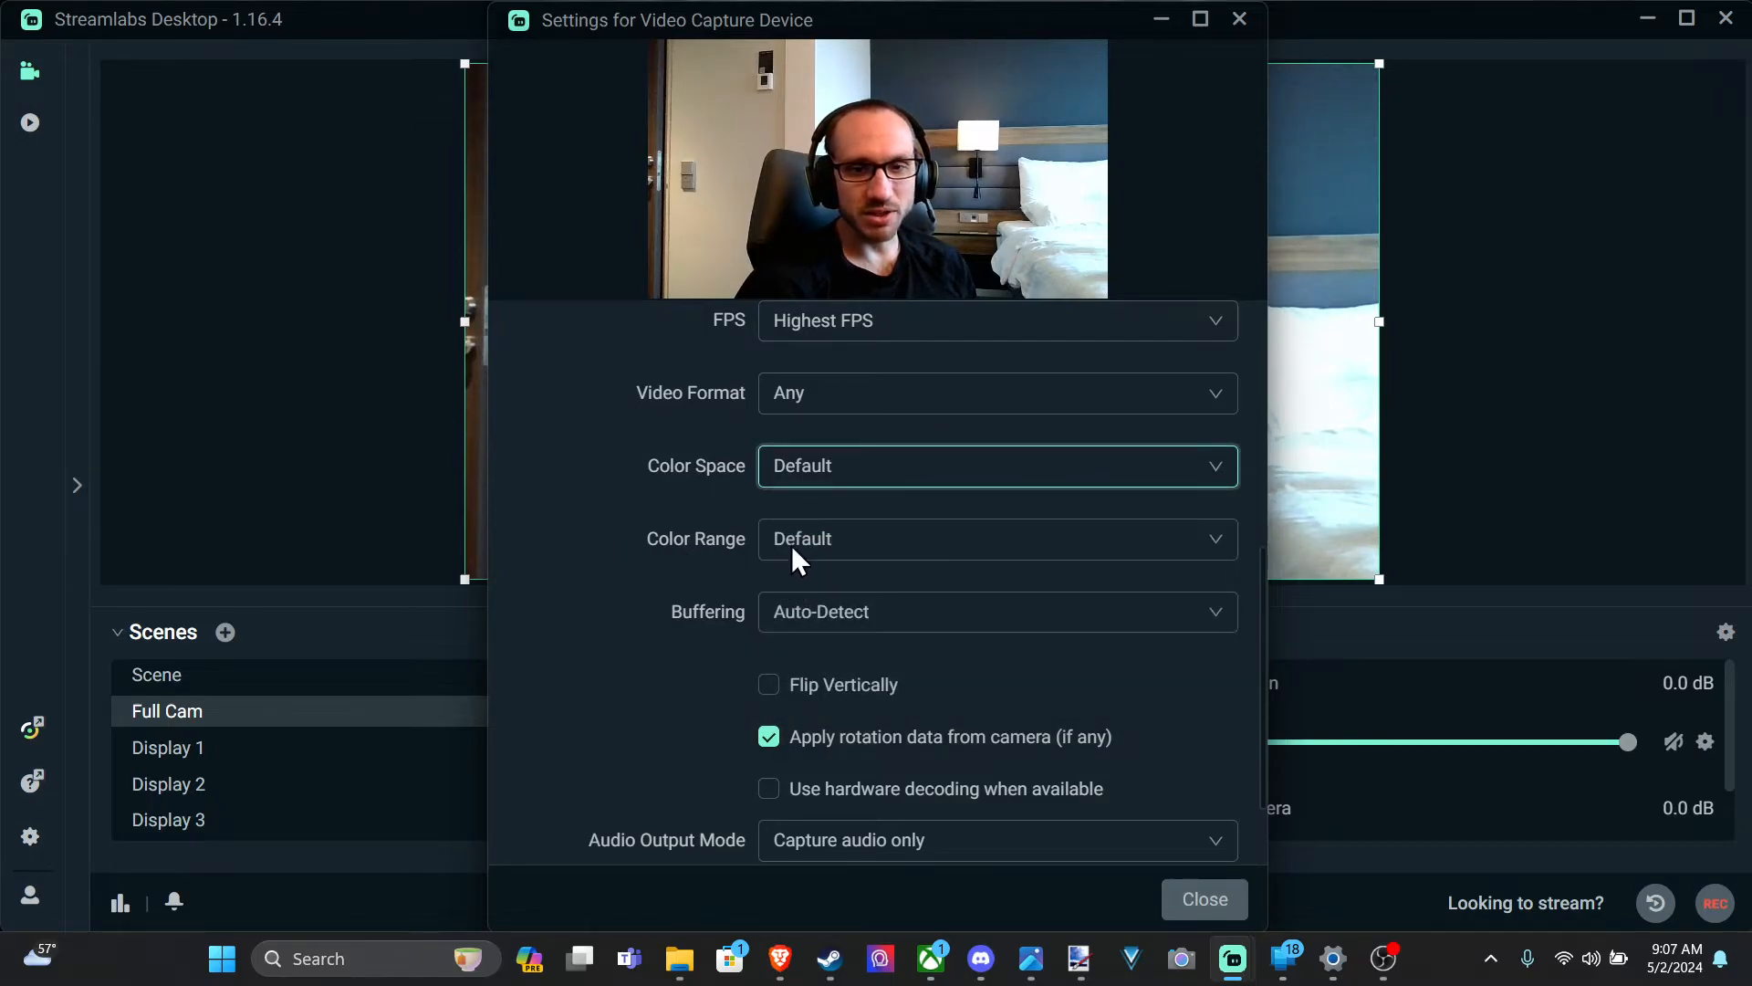
{"action": "left_click", "coordinate": [839, 551]}
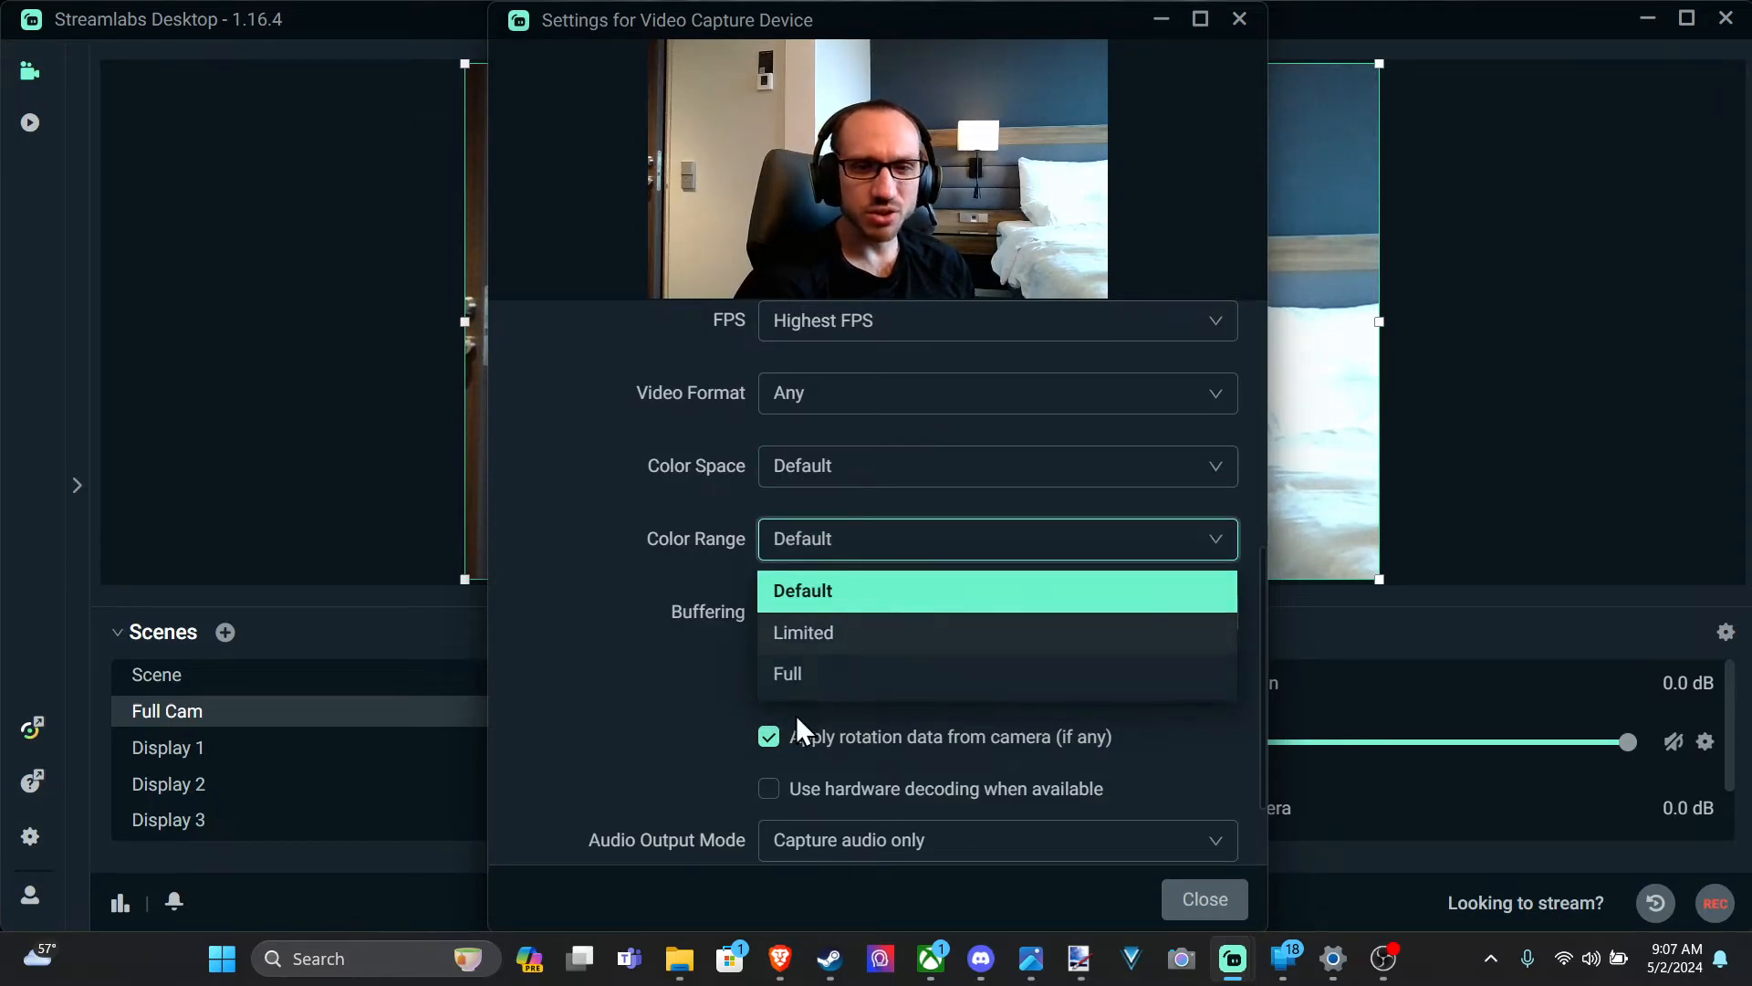
{"action": "left_click", "coordinate": [698, 573]}
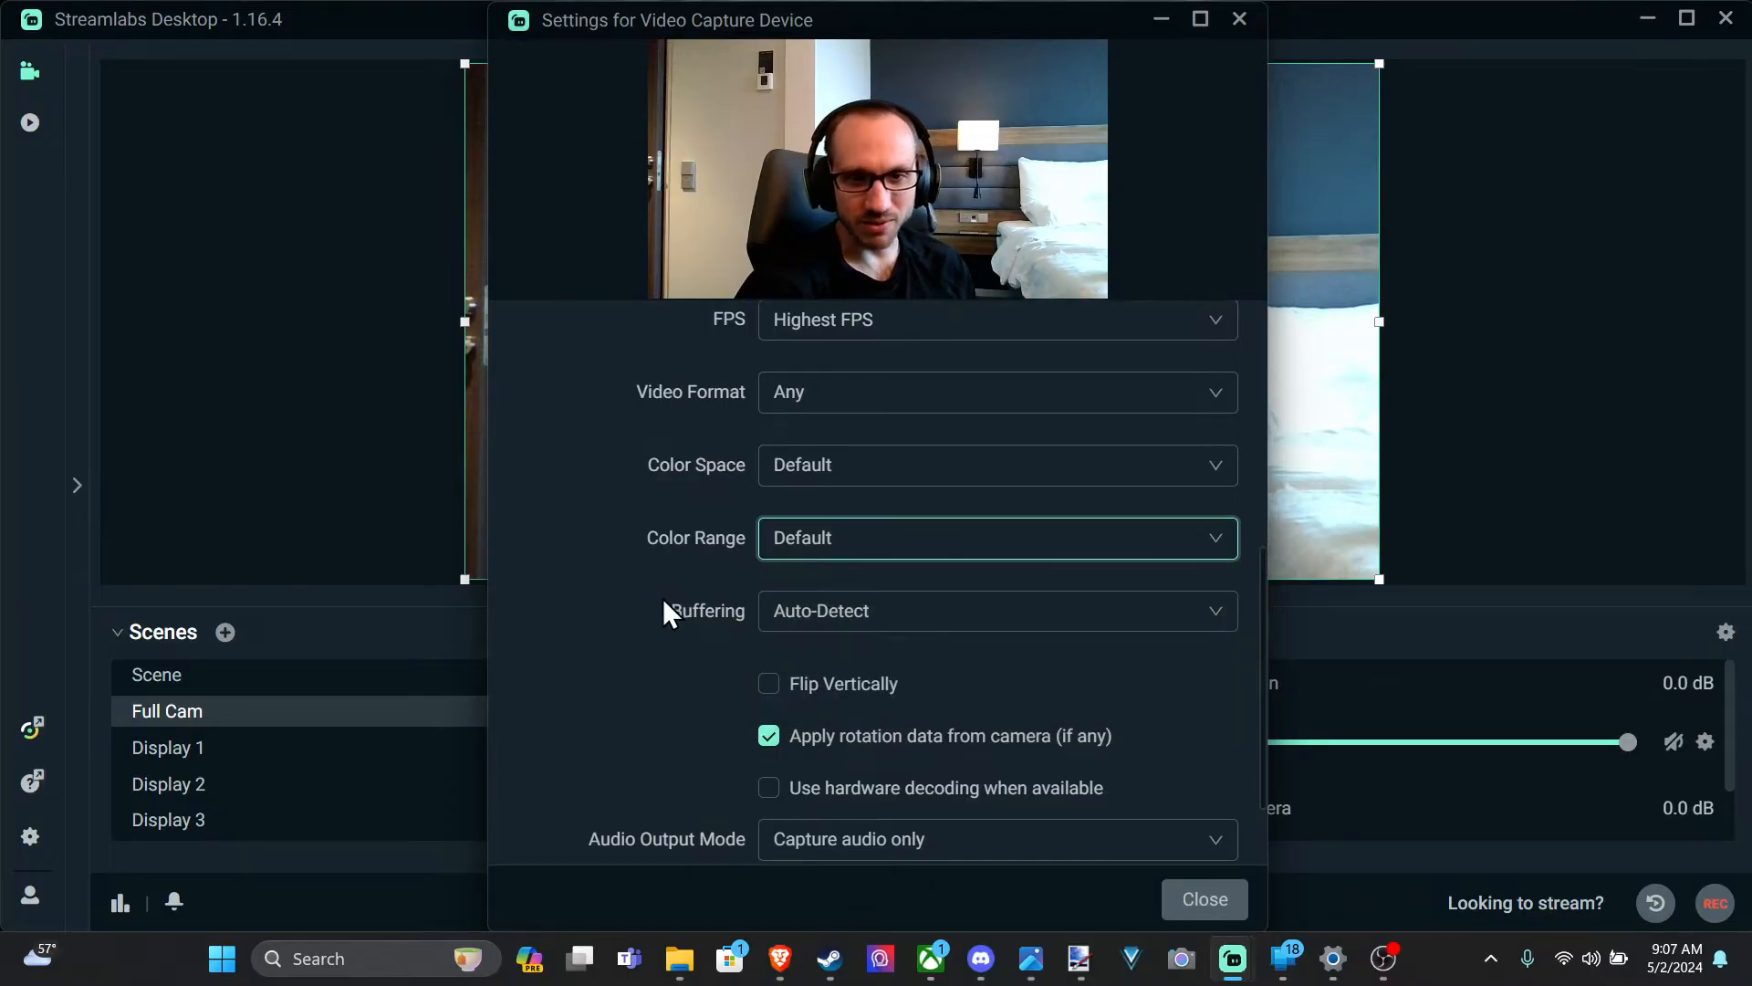
{"action": "scroll", "coordinate": [664, 600], "scroll_direction": "down", "scroll_amount": 1}
{"action": "left_click", "coordinate": [802, 429]}
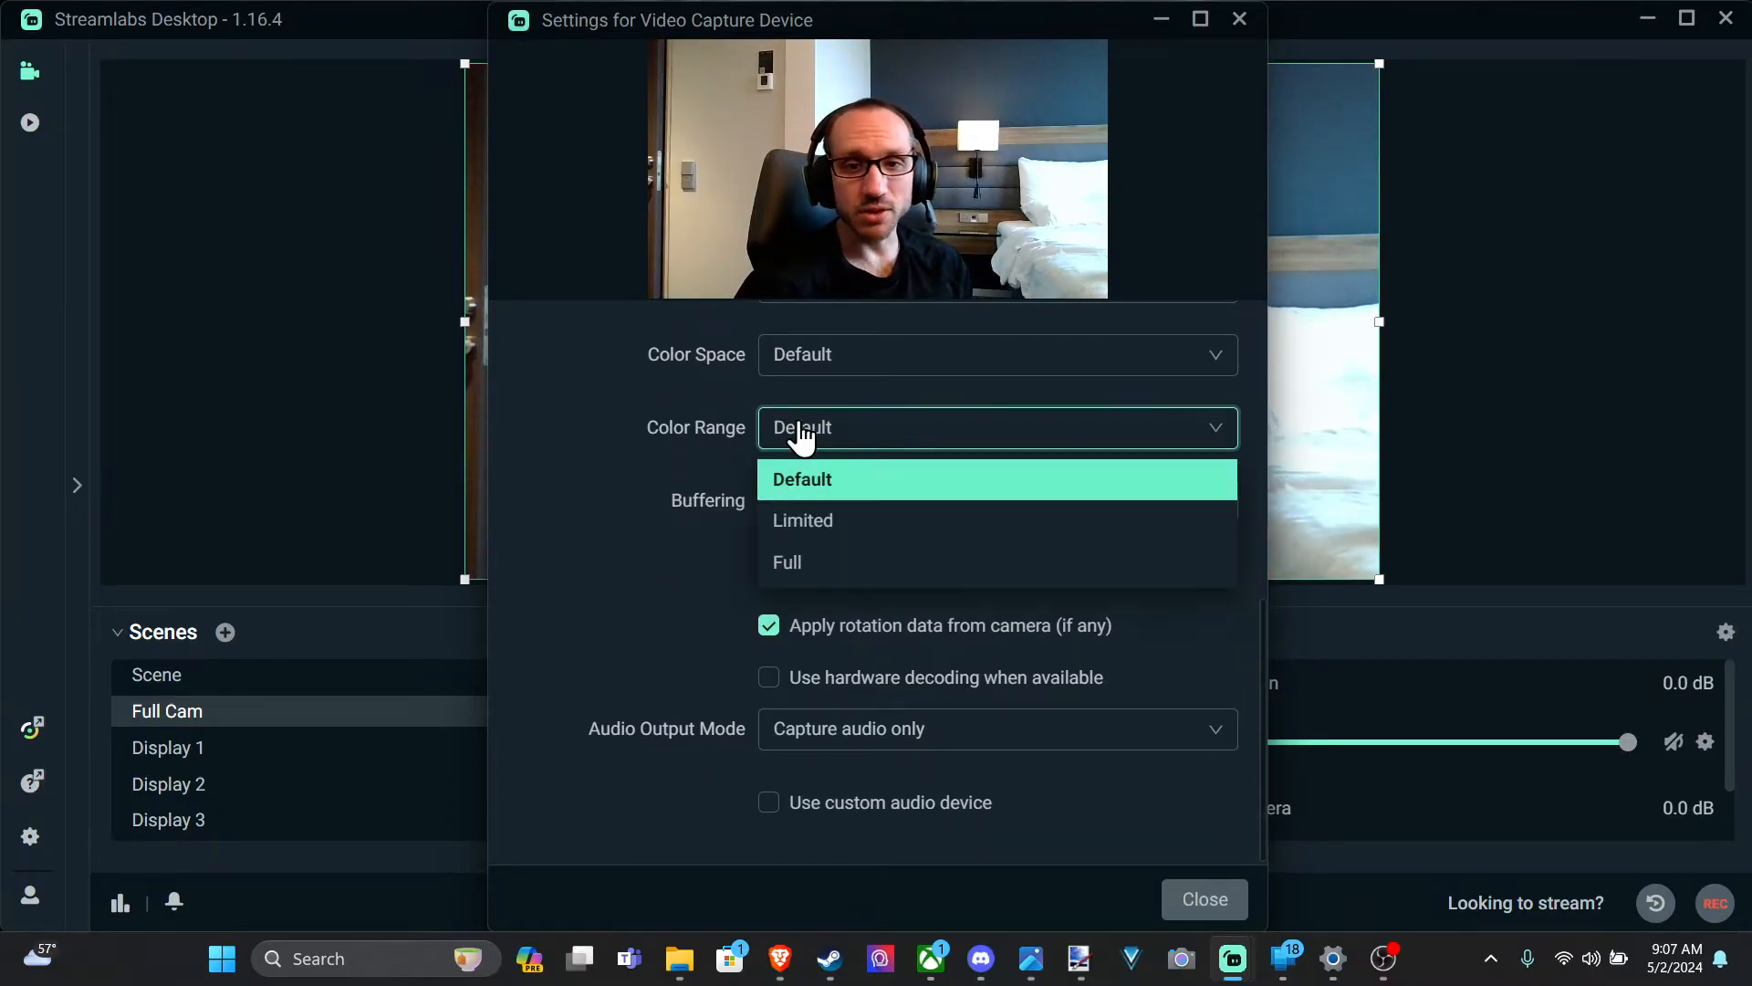
{"action": "left_click", "coordinate": [621, 495]}
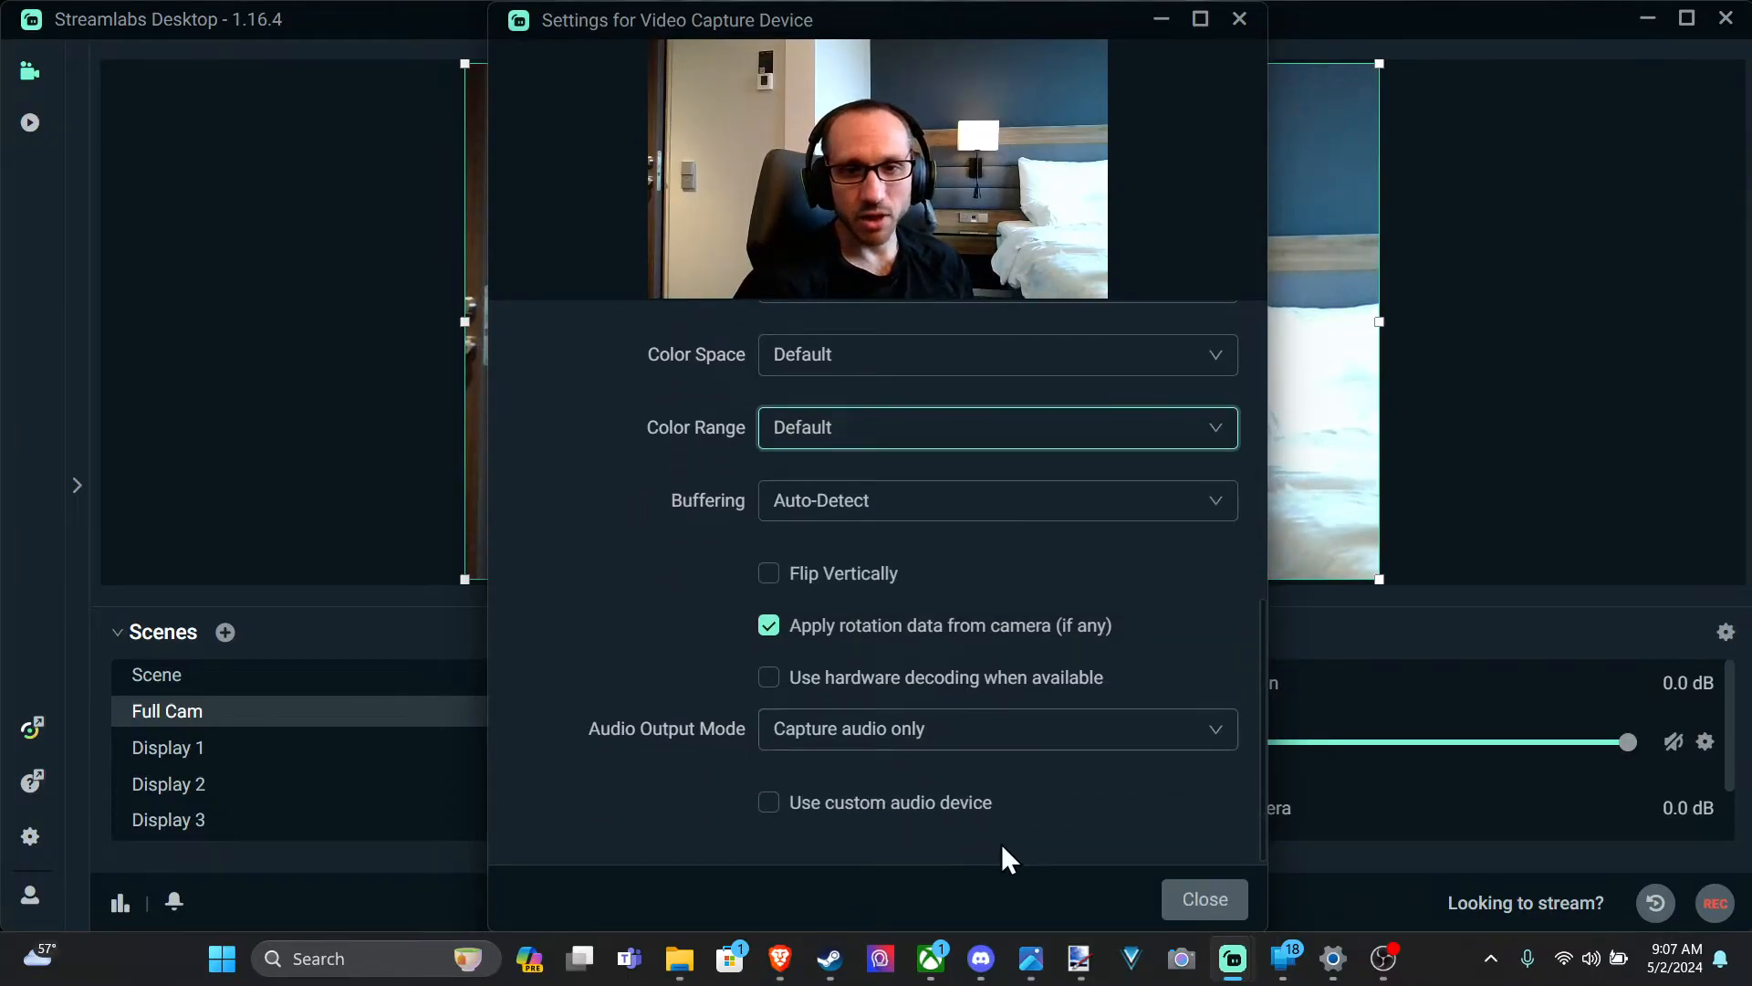
{"action": "left_click", "coordinate": [1201, 902]}
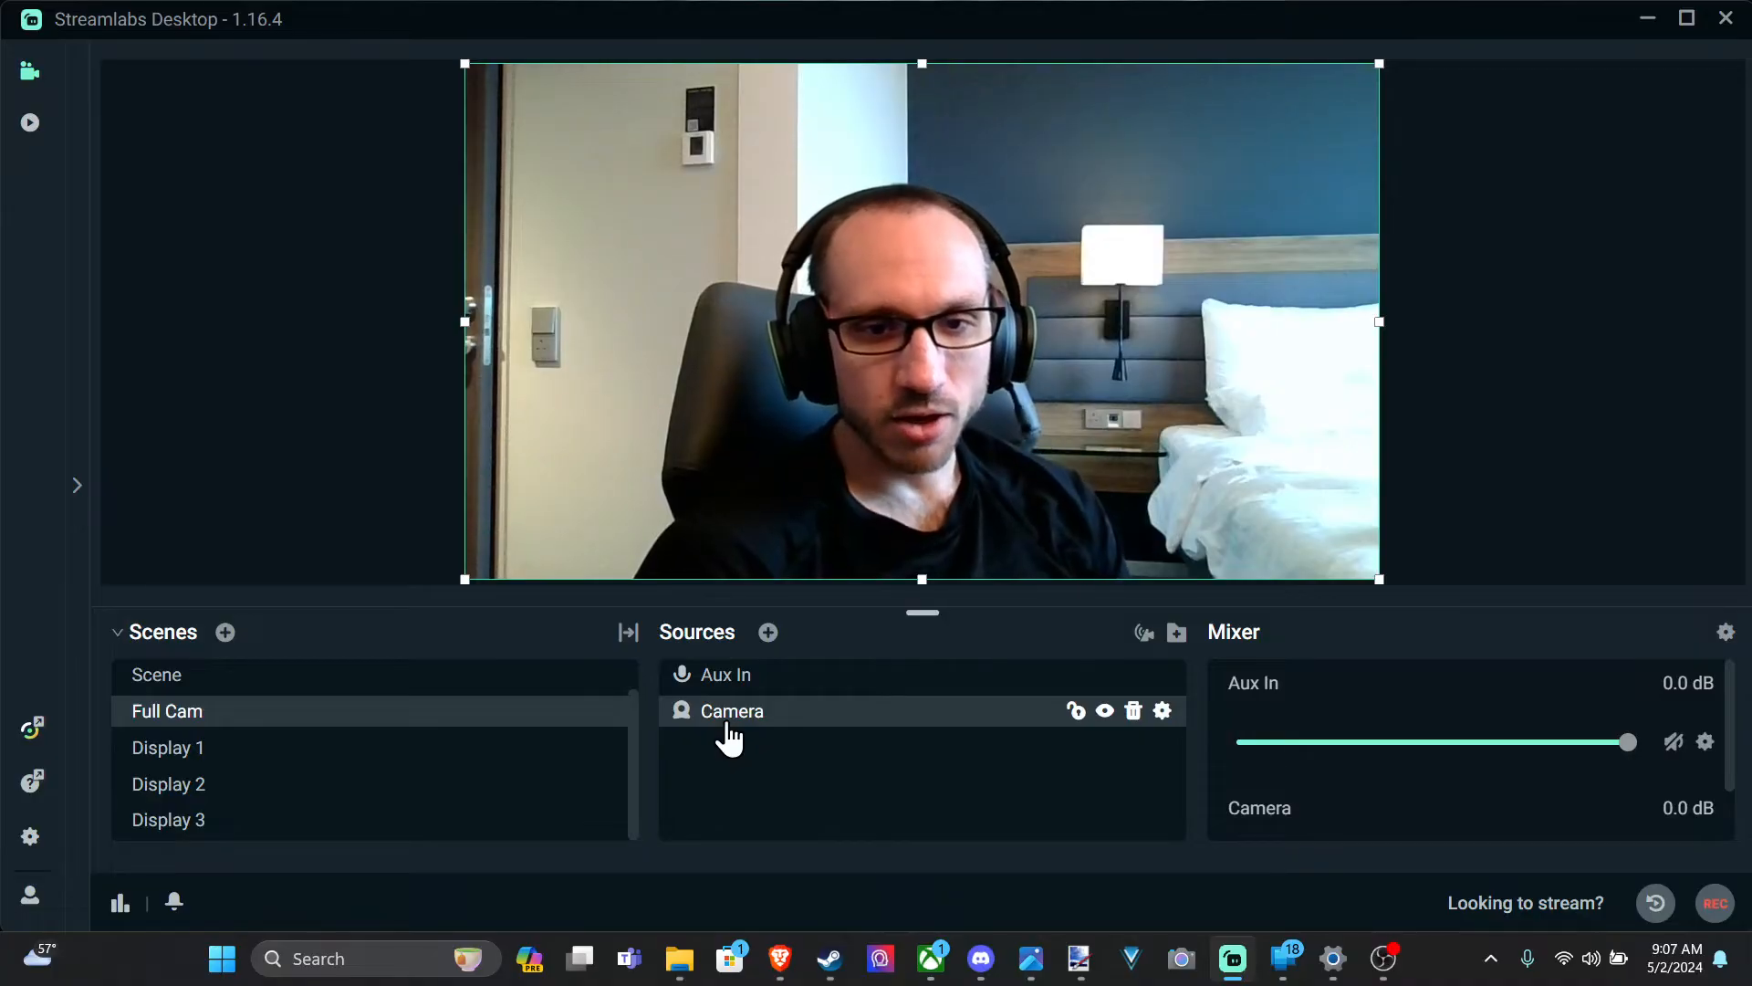
Open the filter editor for the Camera source.
{"action": "right_click", "coordinate": [728, 721]}
{"action": "mouse_move", "coordinate": [810, 553]}
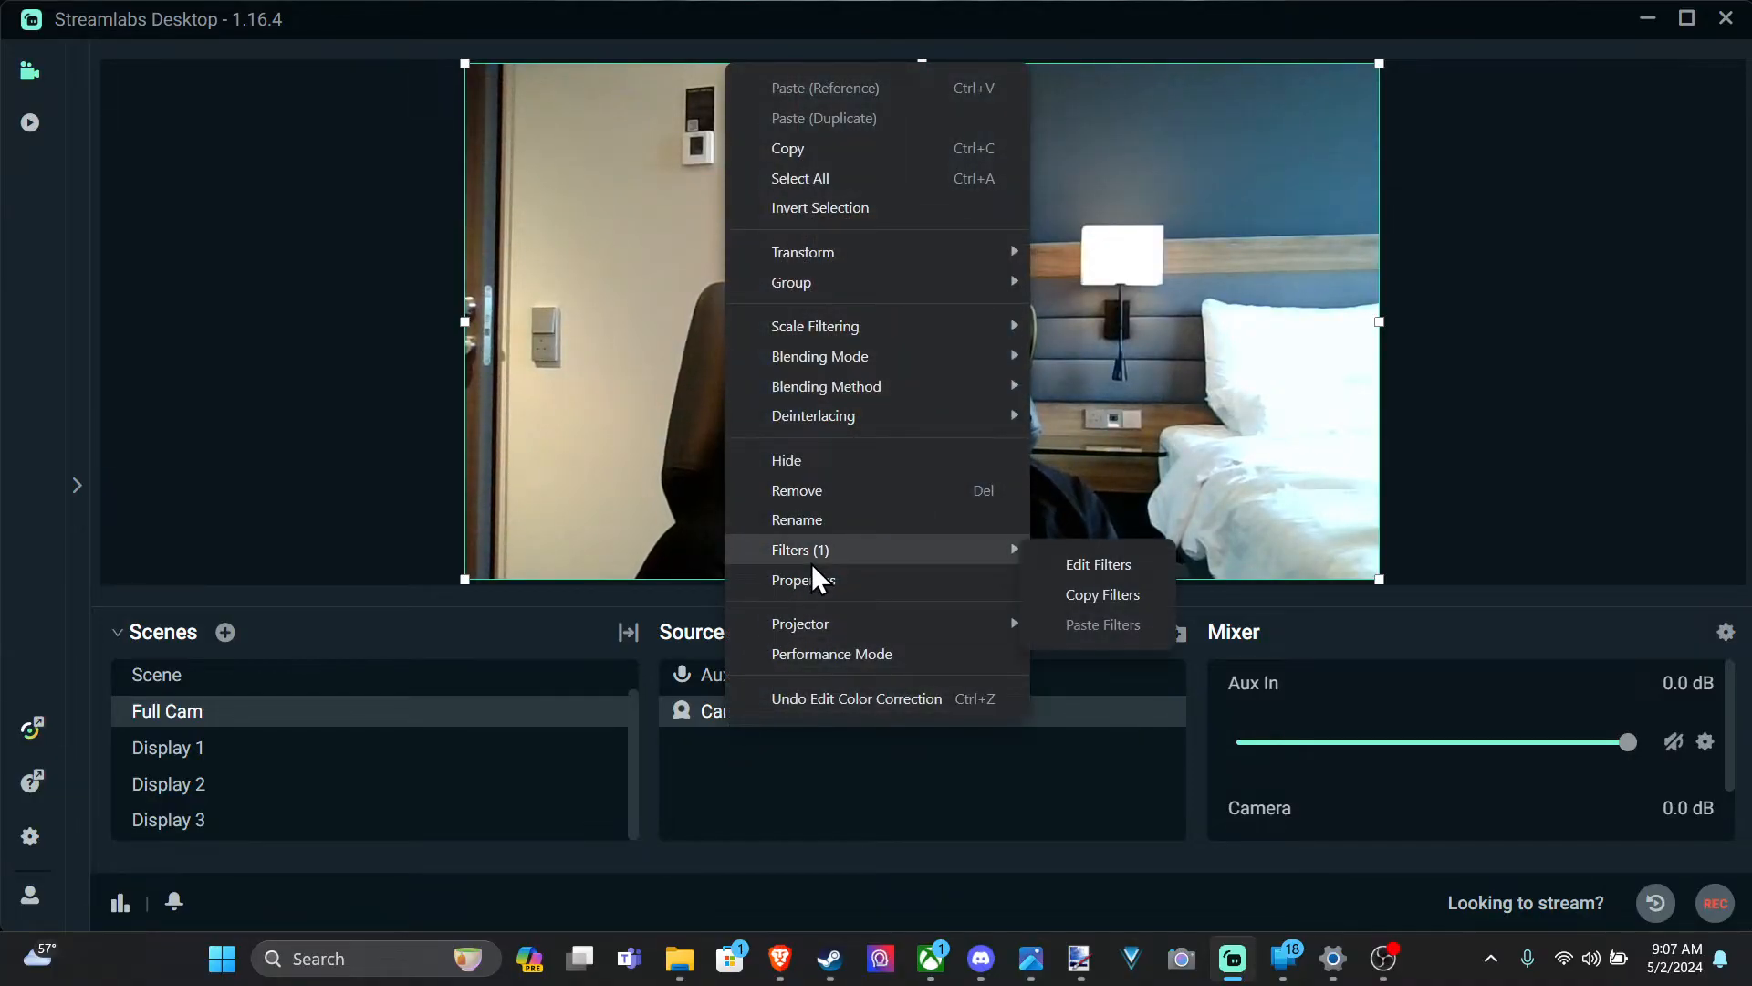
{"action": "left_click", "coordinate": [1117, 565]}
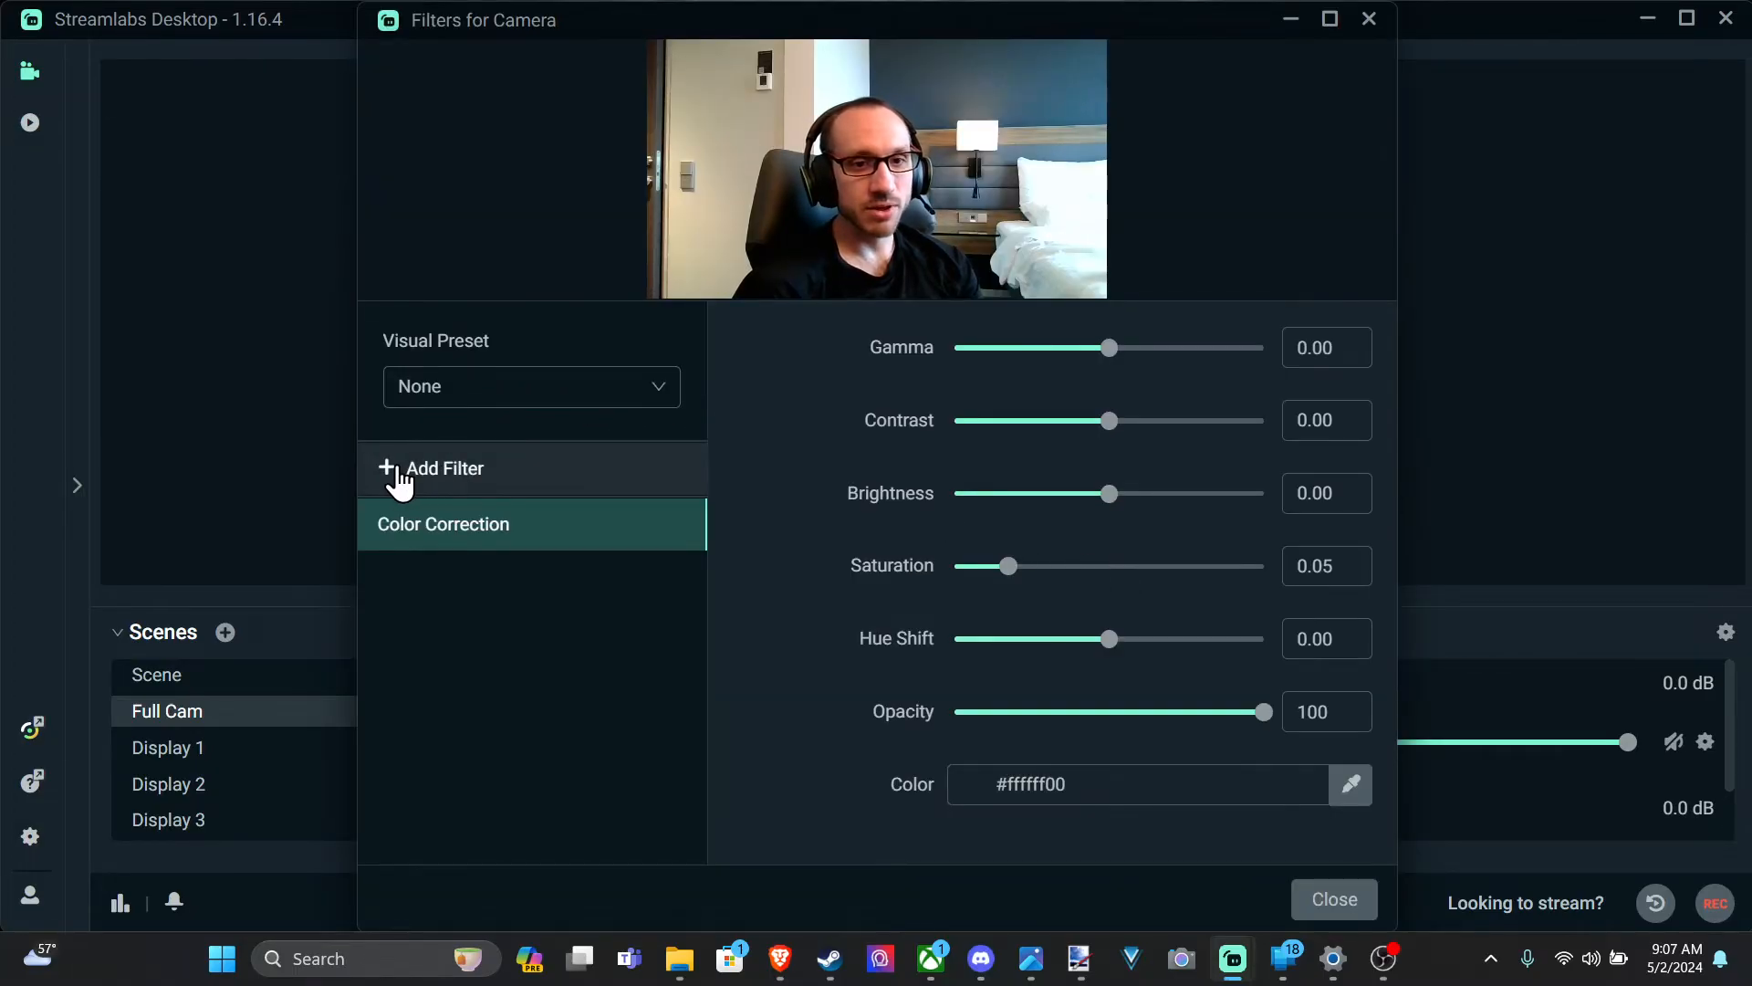
Add a Color Key filter to the Camera source, keeping the default filter name.
{"action": "left_click", "coordinate": [399, 473]}
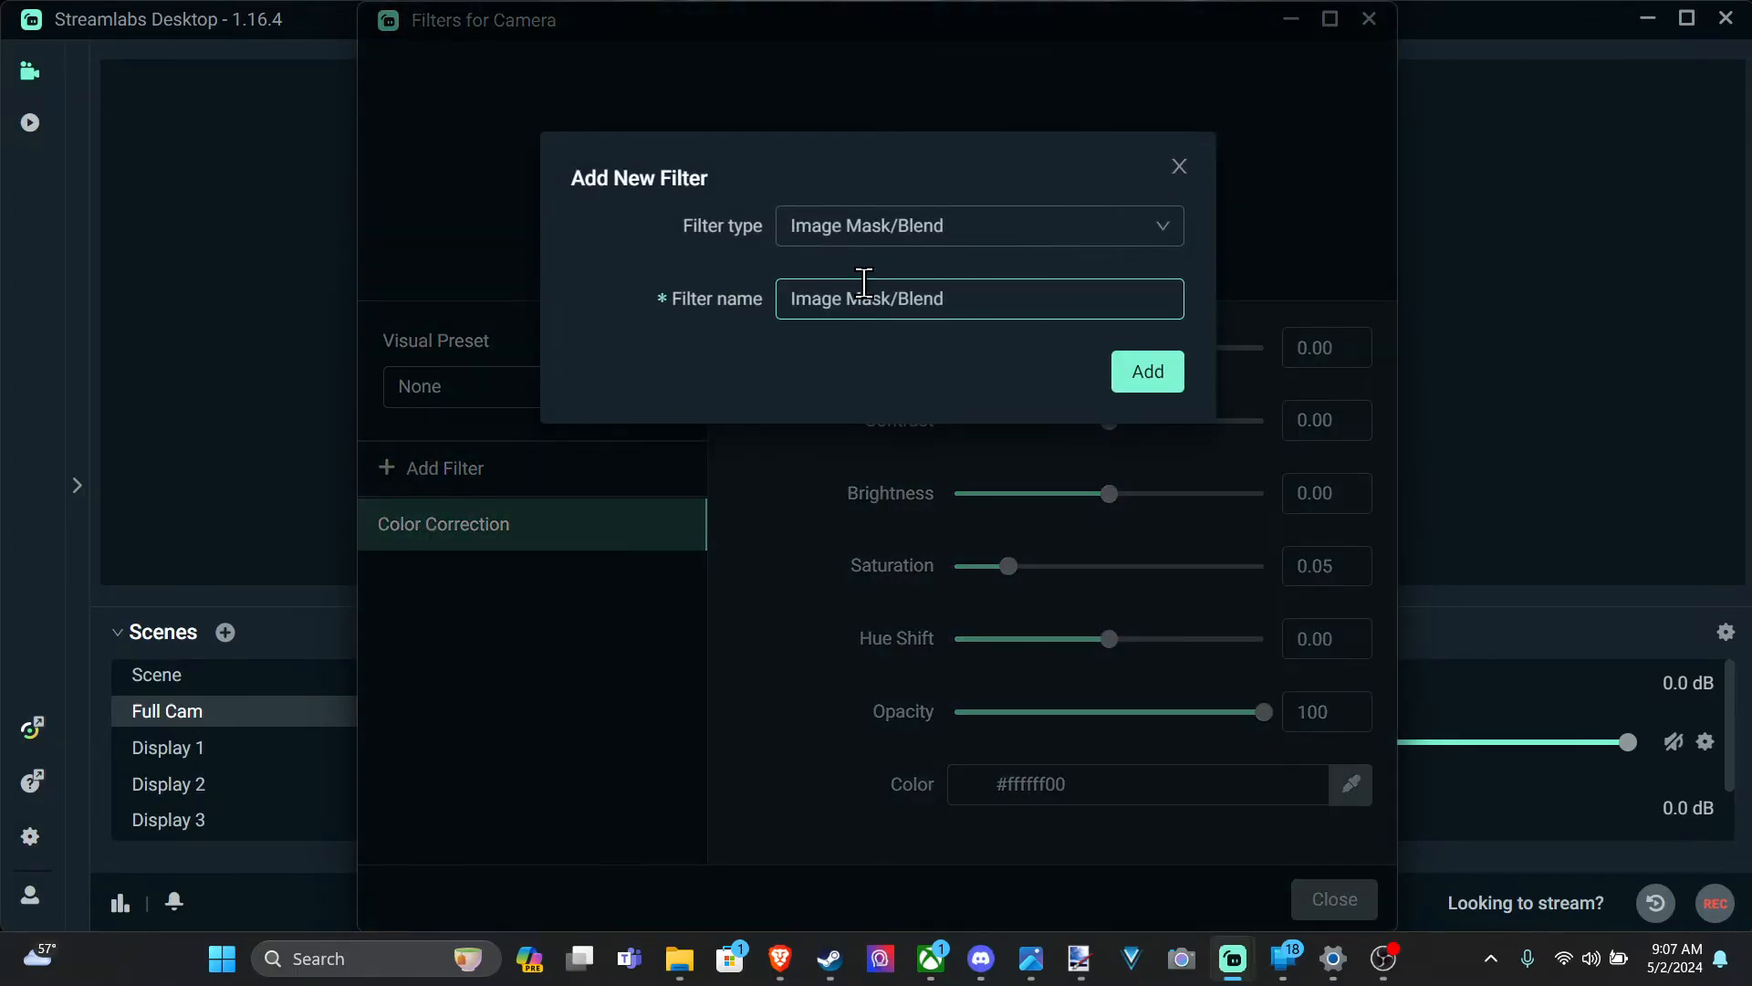
{"action": "left_click", "coordinate": [879, 259]}
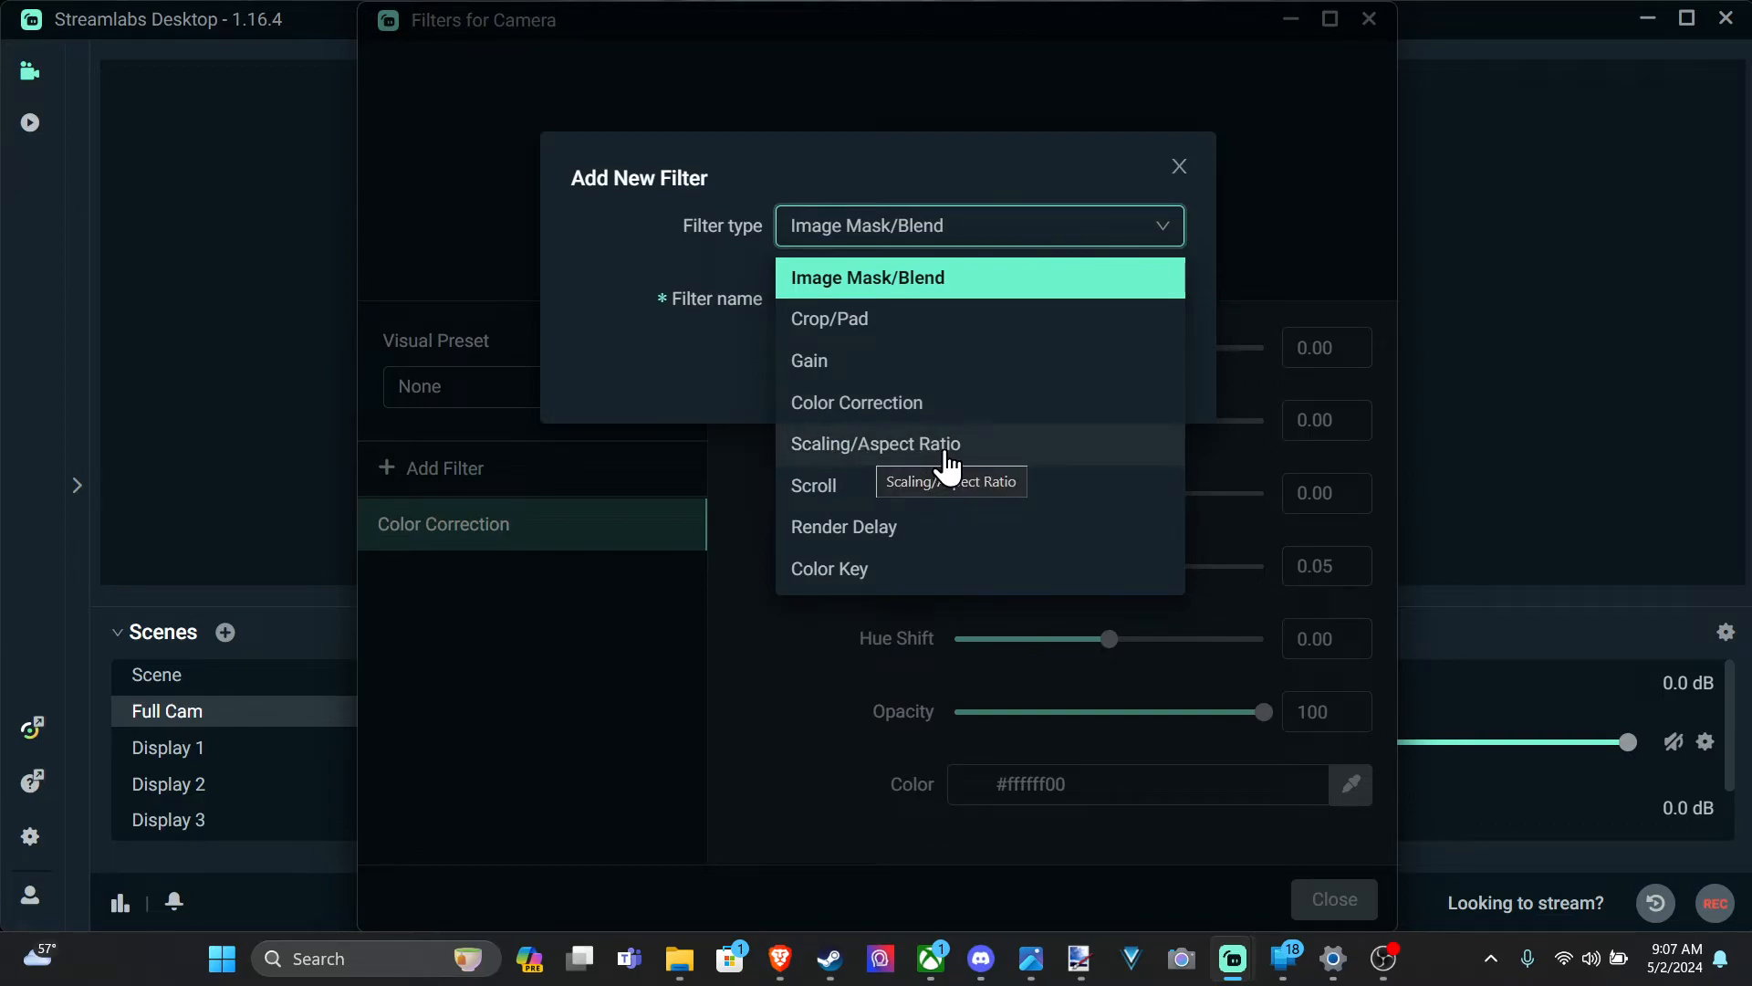
{"action": "left_click", "coordinate": [835, 569]}
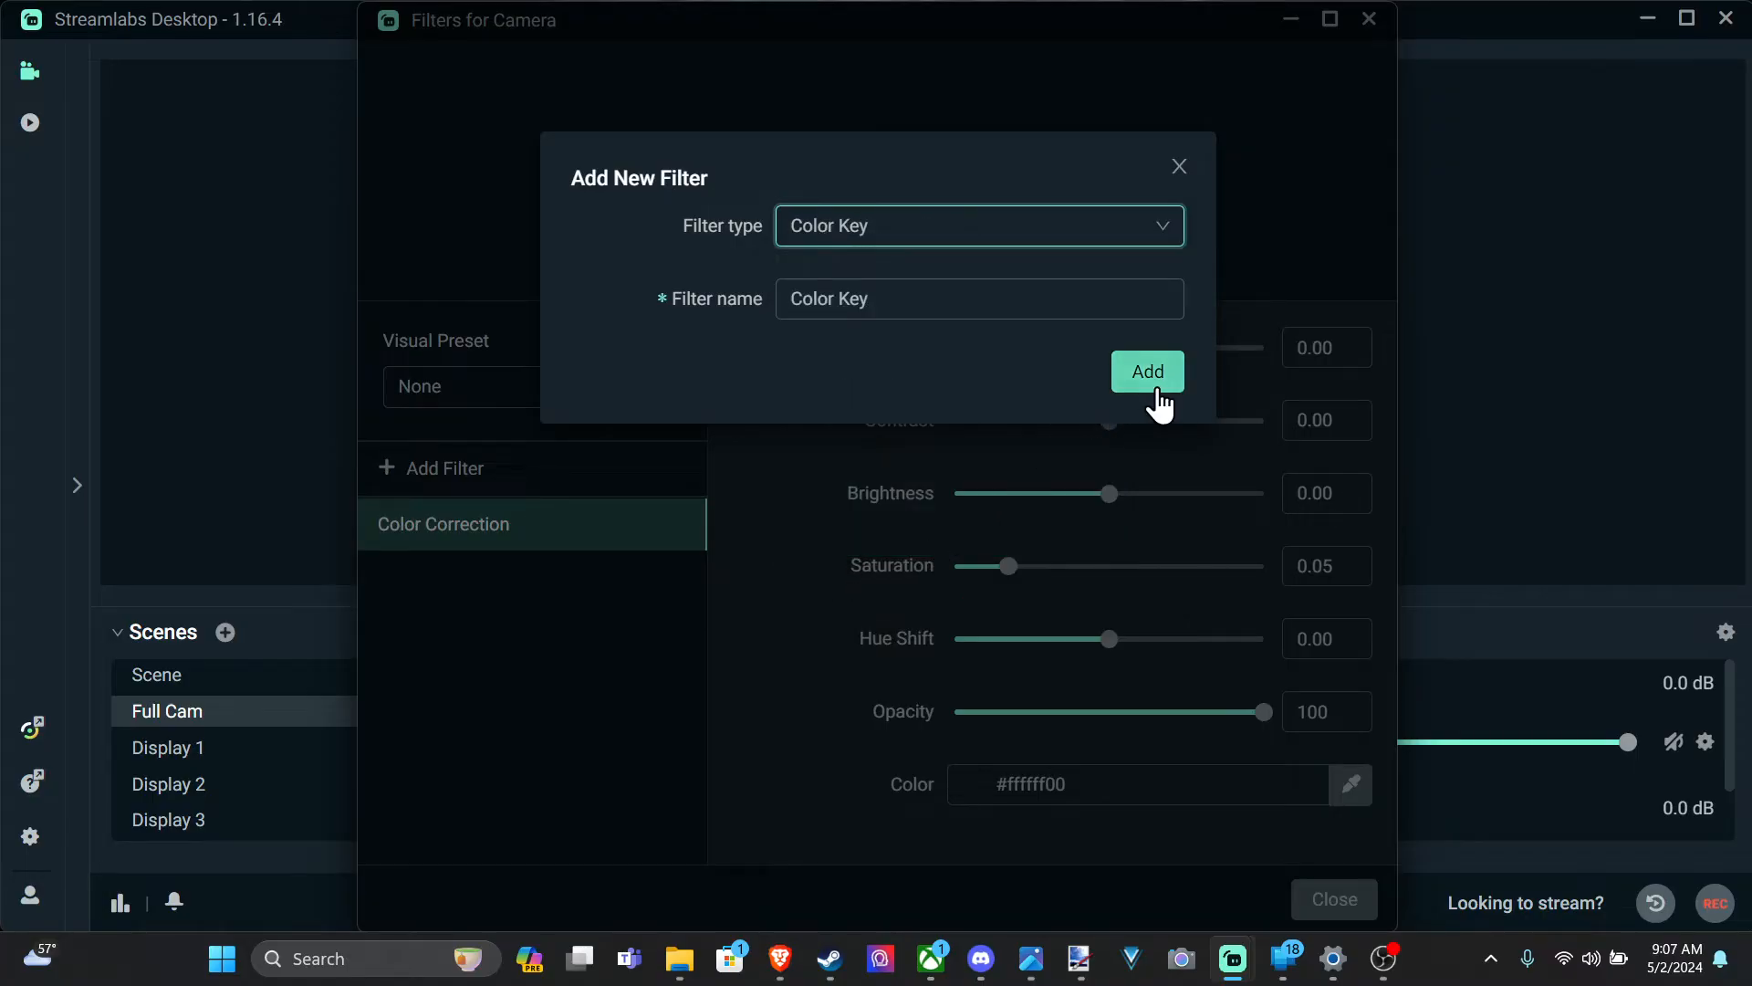
{"action": "left_click", "coordinate": [1152, 381]}
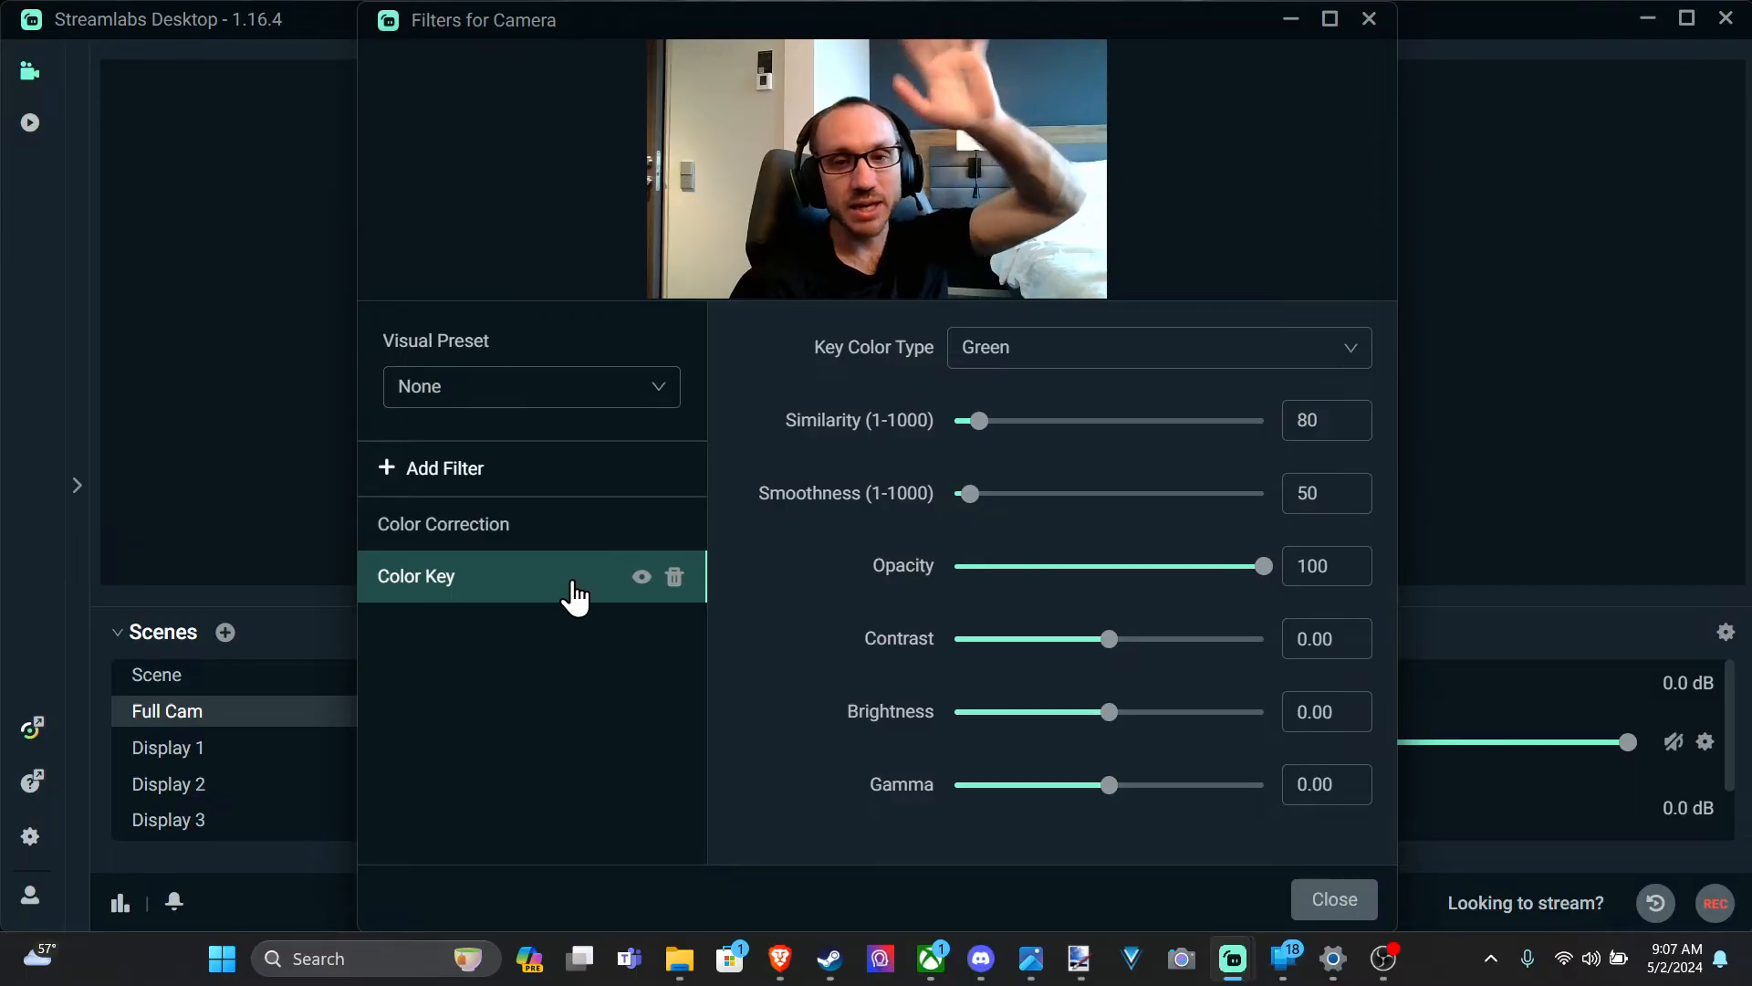
Try the Color Key filter with custom color #b6ae99ff sampled from the wall in the preview, and delete the filter.
{"action": "left_click", "coordinate": [1015, 357]}
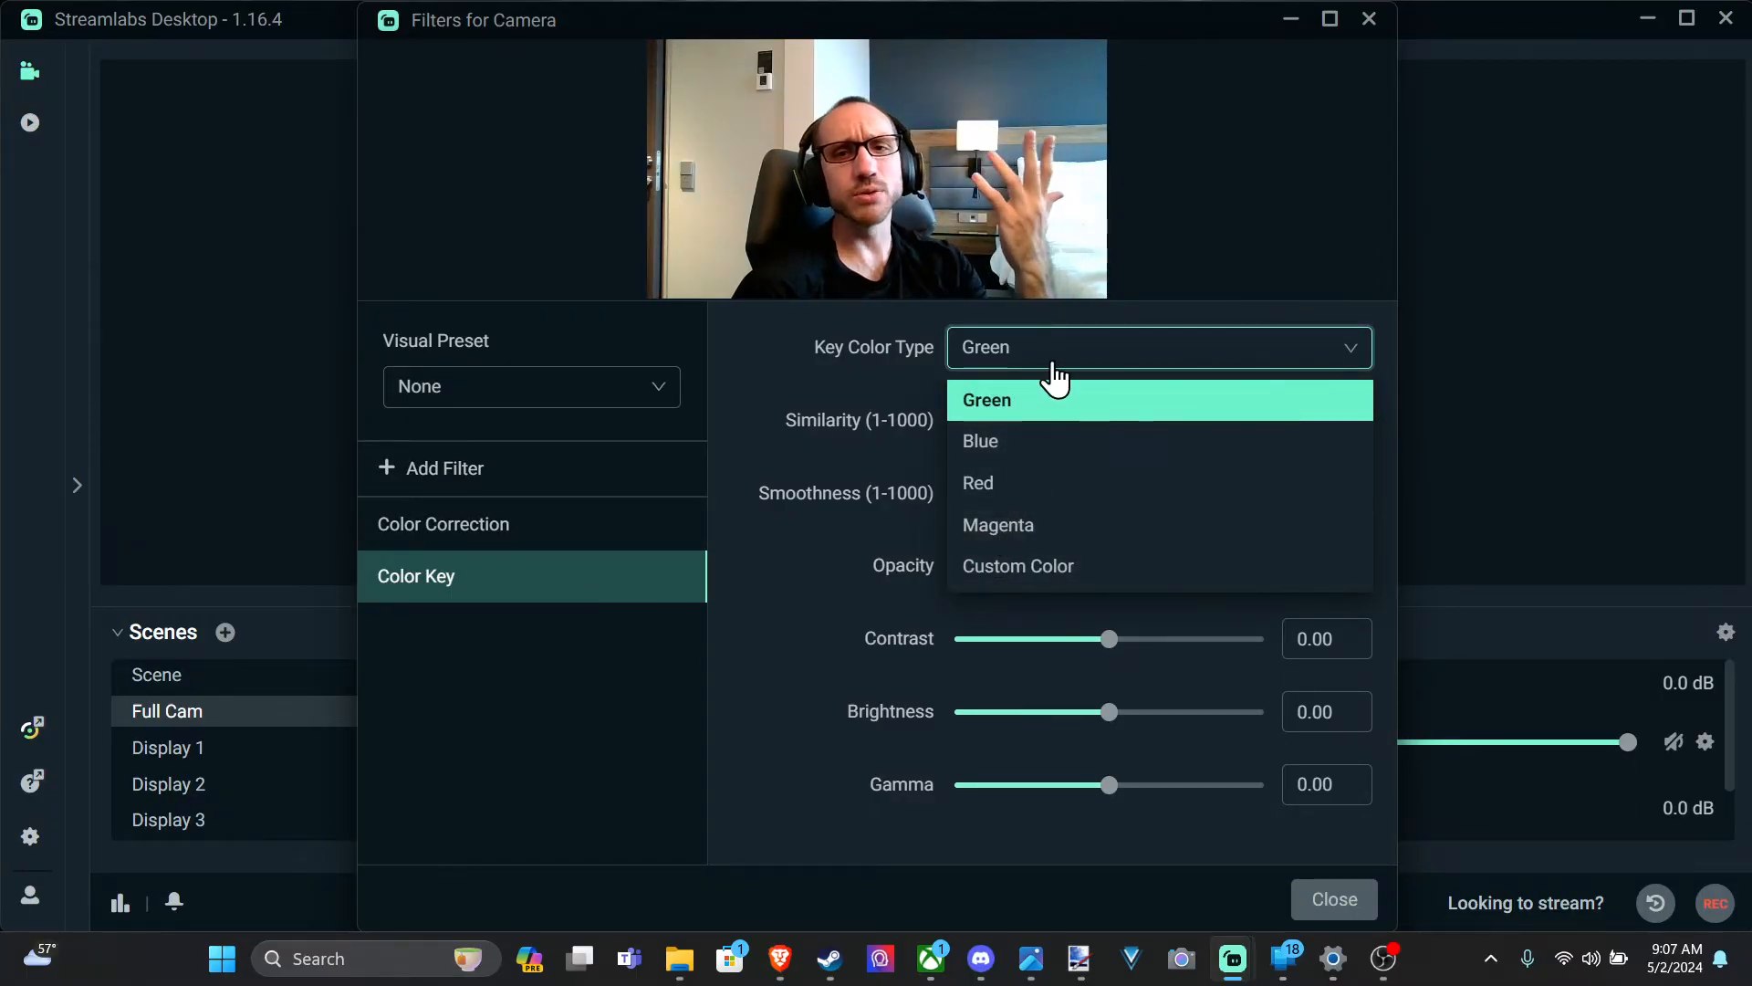
{"action": "left_click", "coordinate": [1031, 579]}
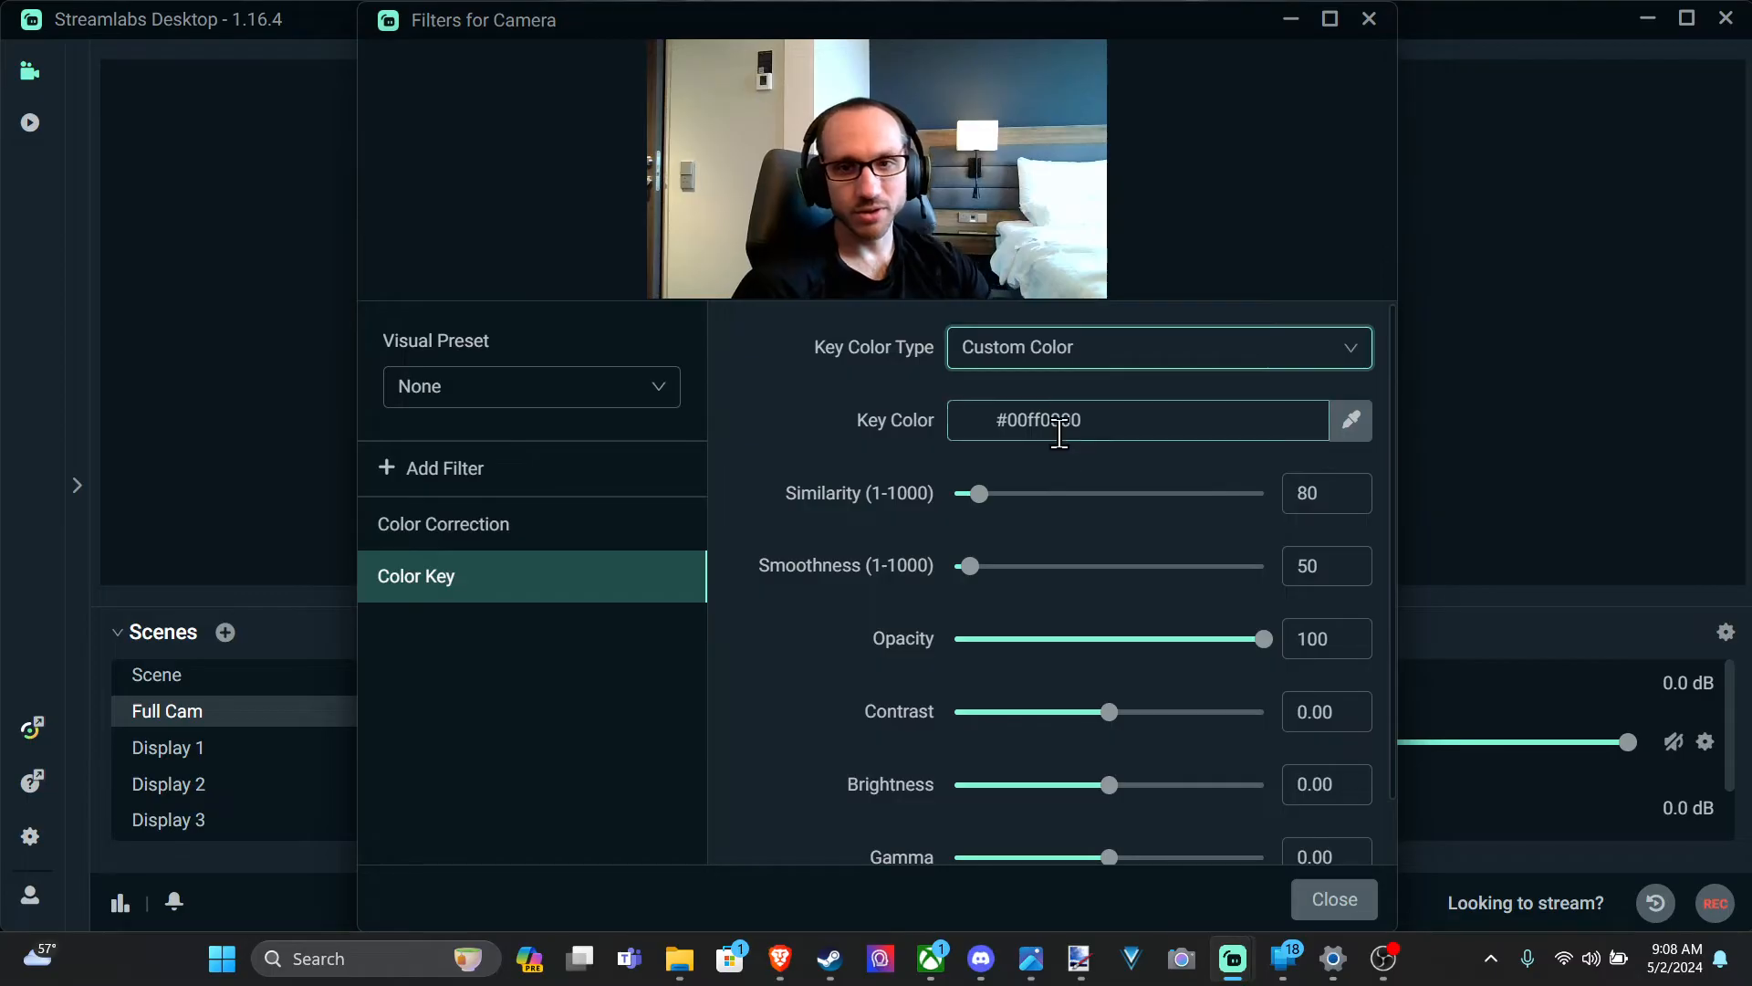
{"action": "left_click", "coordinate": [1353, 424]}
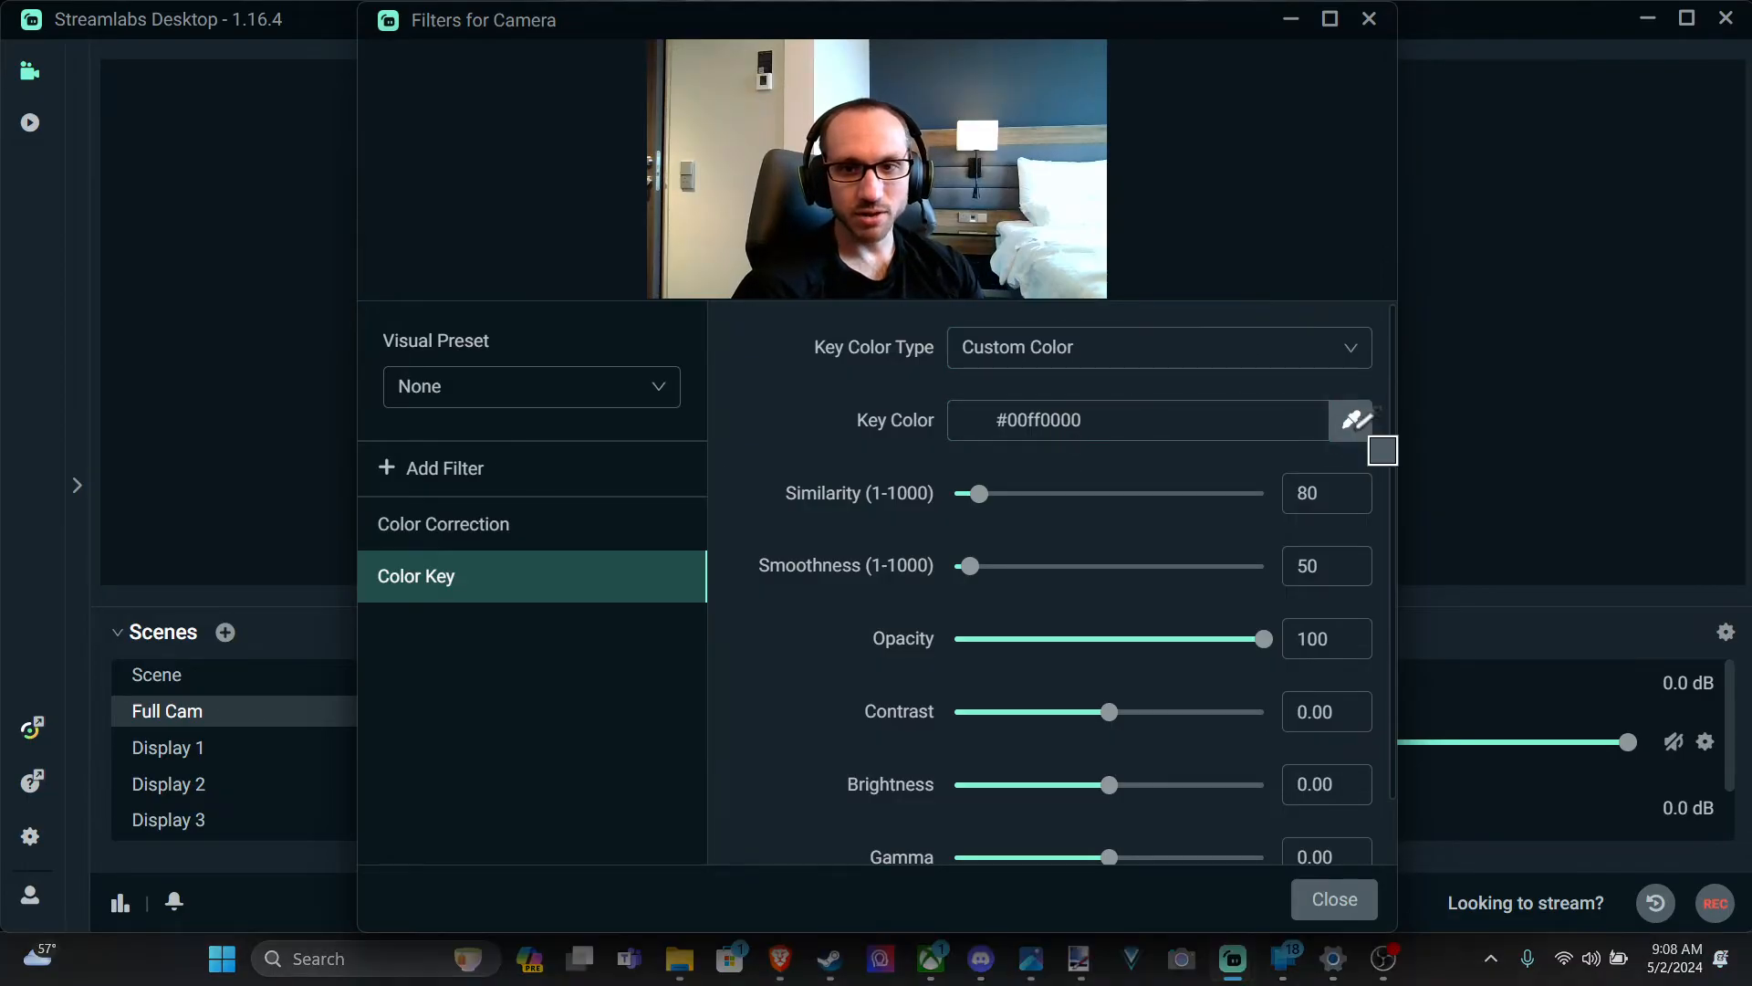
{"action": "left_click", "coordinate": [734, 139]}
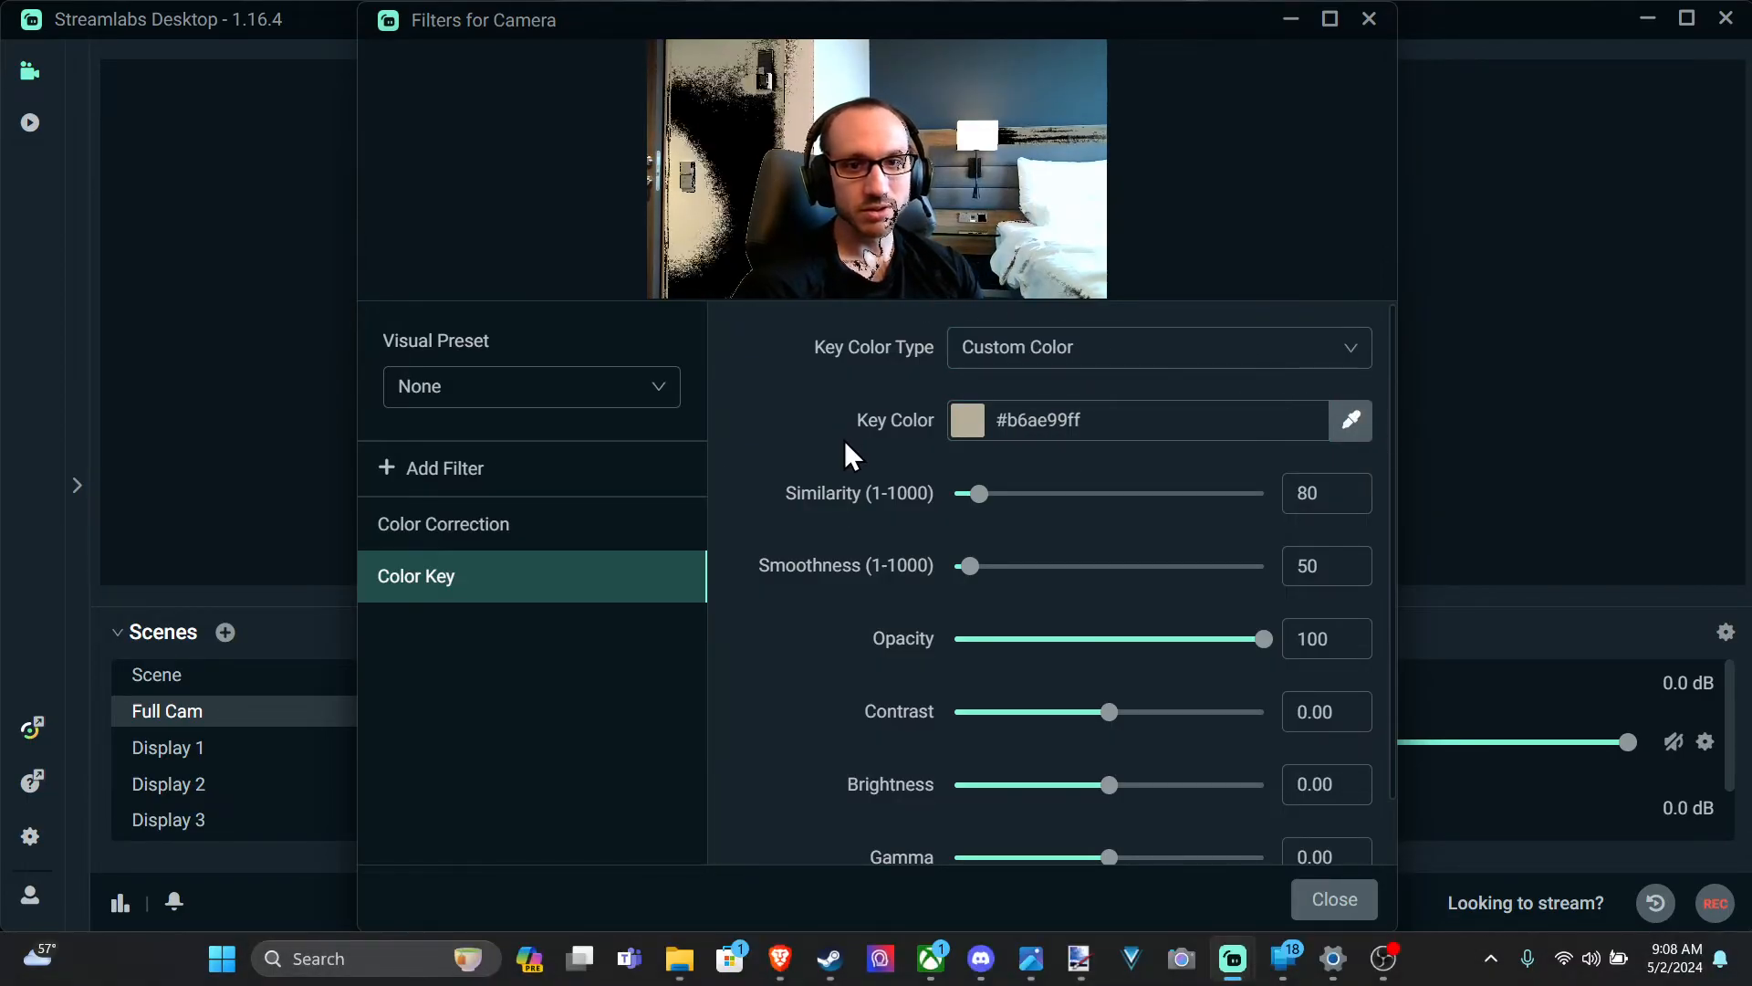
{"action": "mouse_move", "coordinate": [402, 599]}
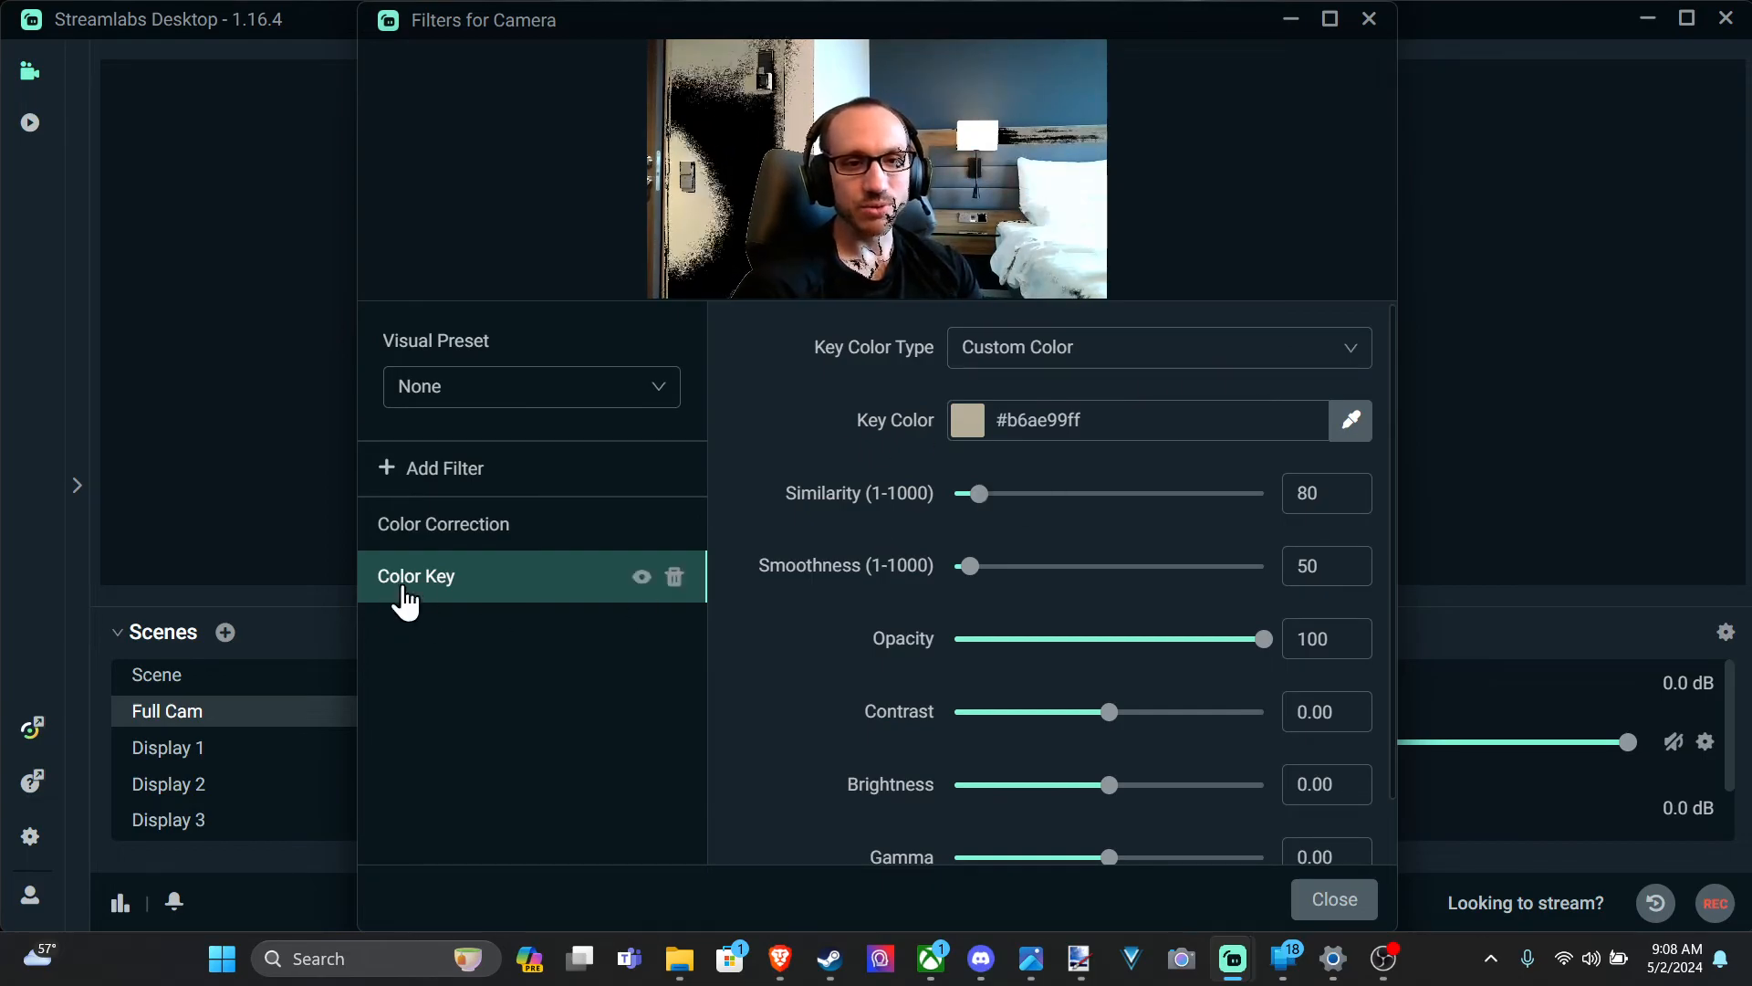
{"action": "left_click", "coordinate": [675, 578]}
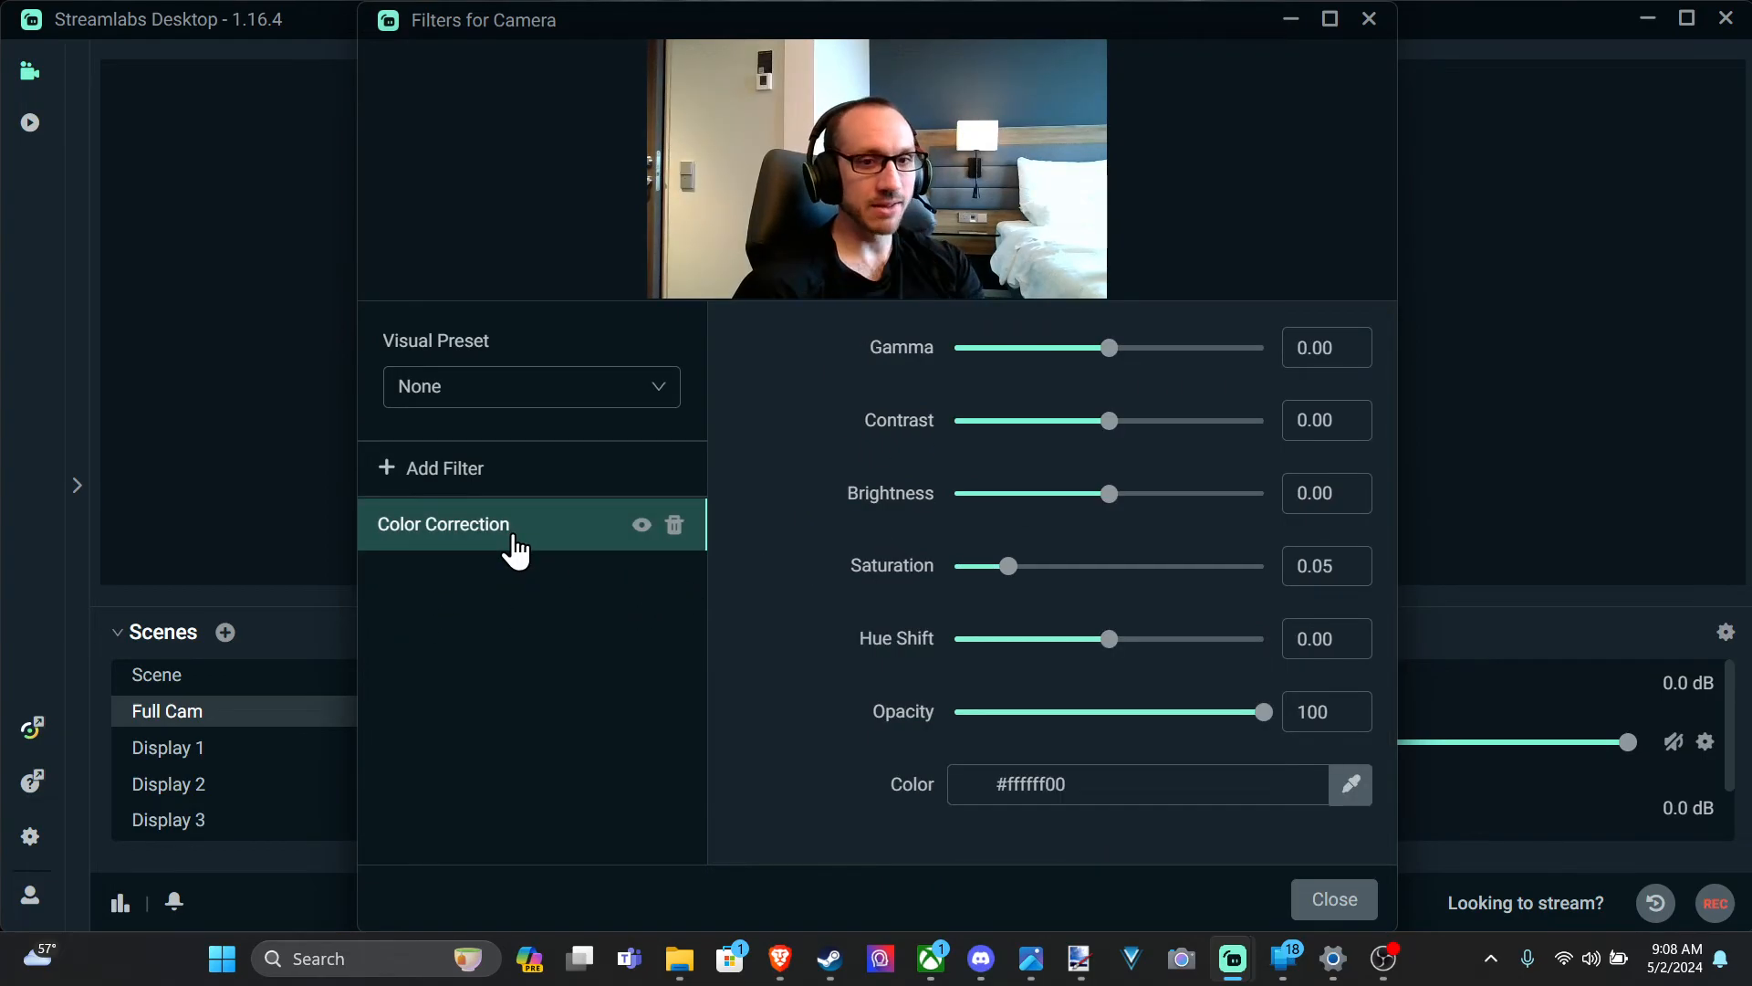
Try small gamma and contrast changes in the Color Correction filter, resetting both to 0.00.
{"action": "mouse_move", "coordinate": [1115, 370]}
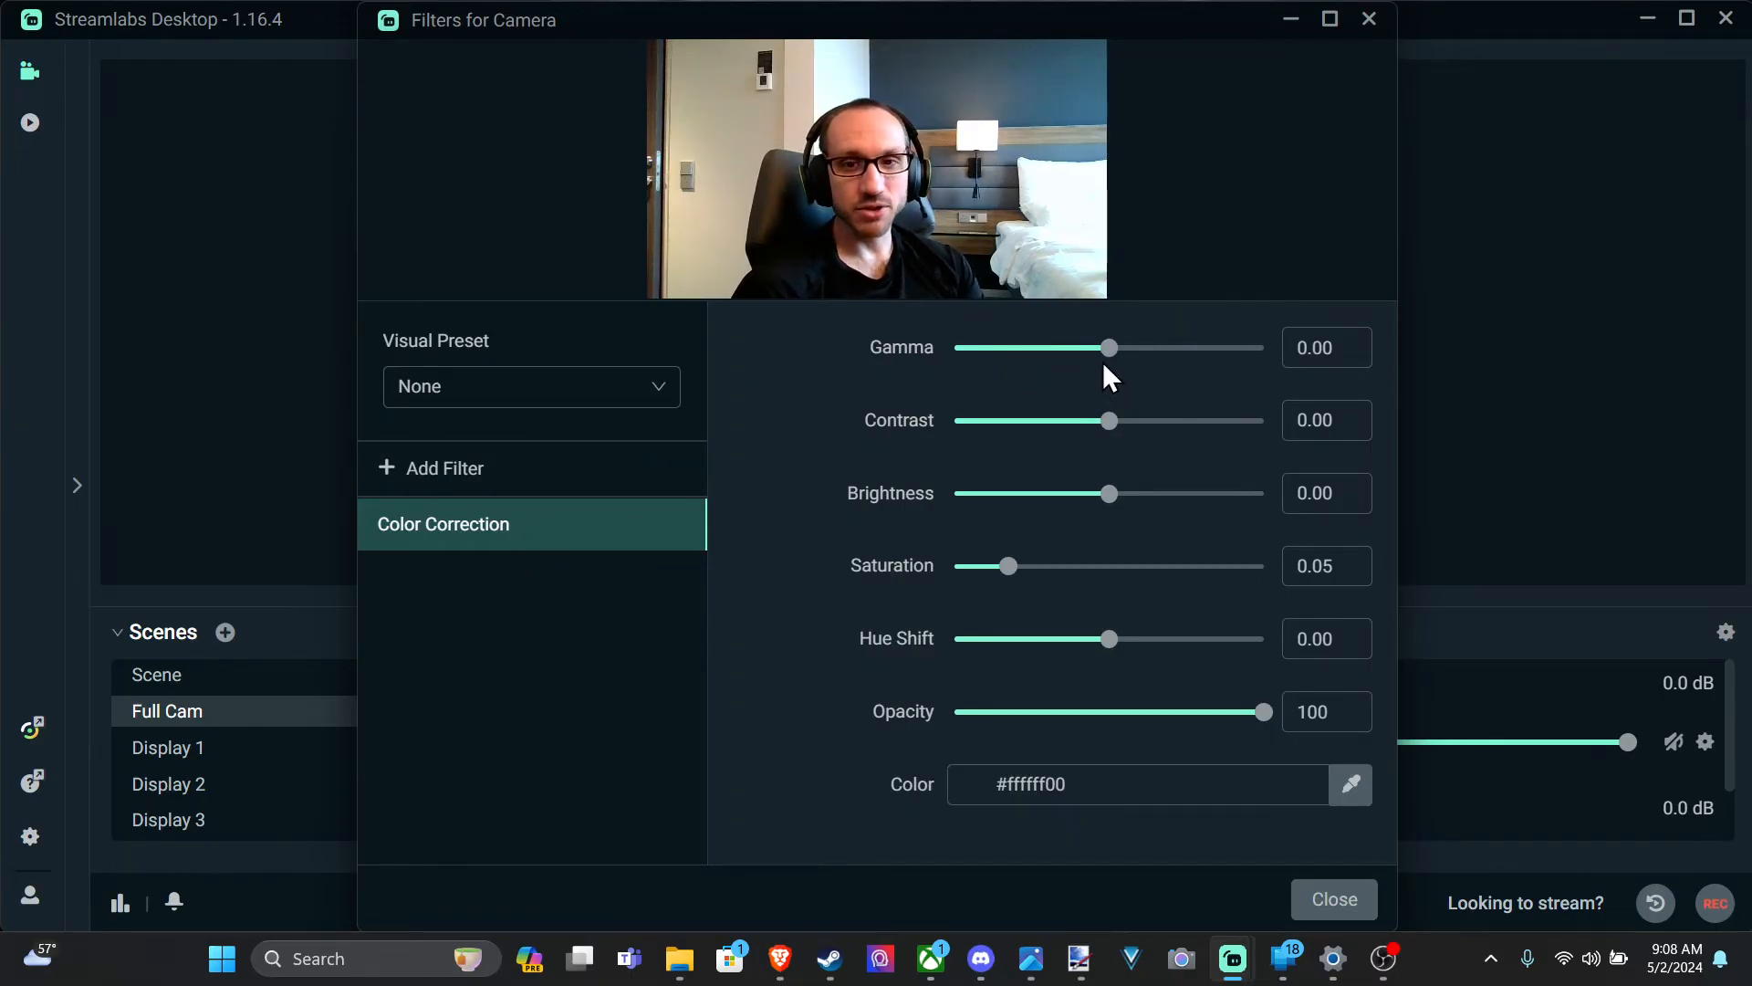
{"action": "mouse_move", "coordinate": [1107, 363]}
{"action": "left_mouse_down"}
{"action": "mouse_move", "coordinate": [1208, 347]}
{"action": "mouse_move", "coordinate": [1115, 362]}
{"action": "left_mouse_up"}
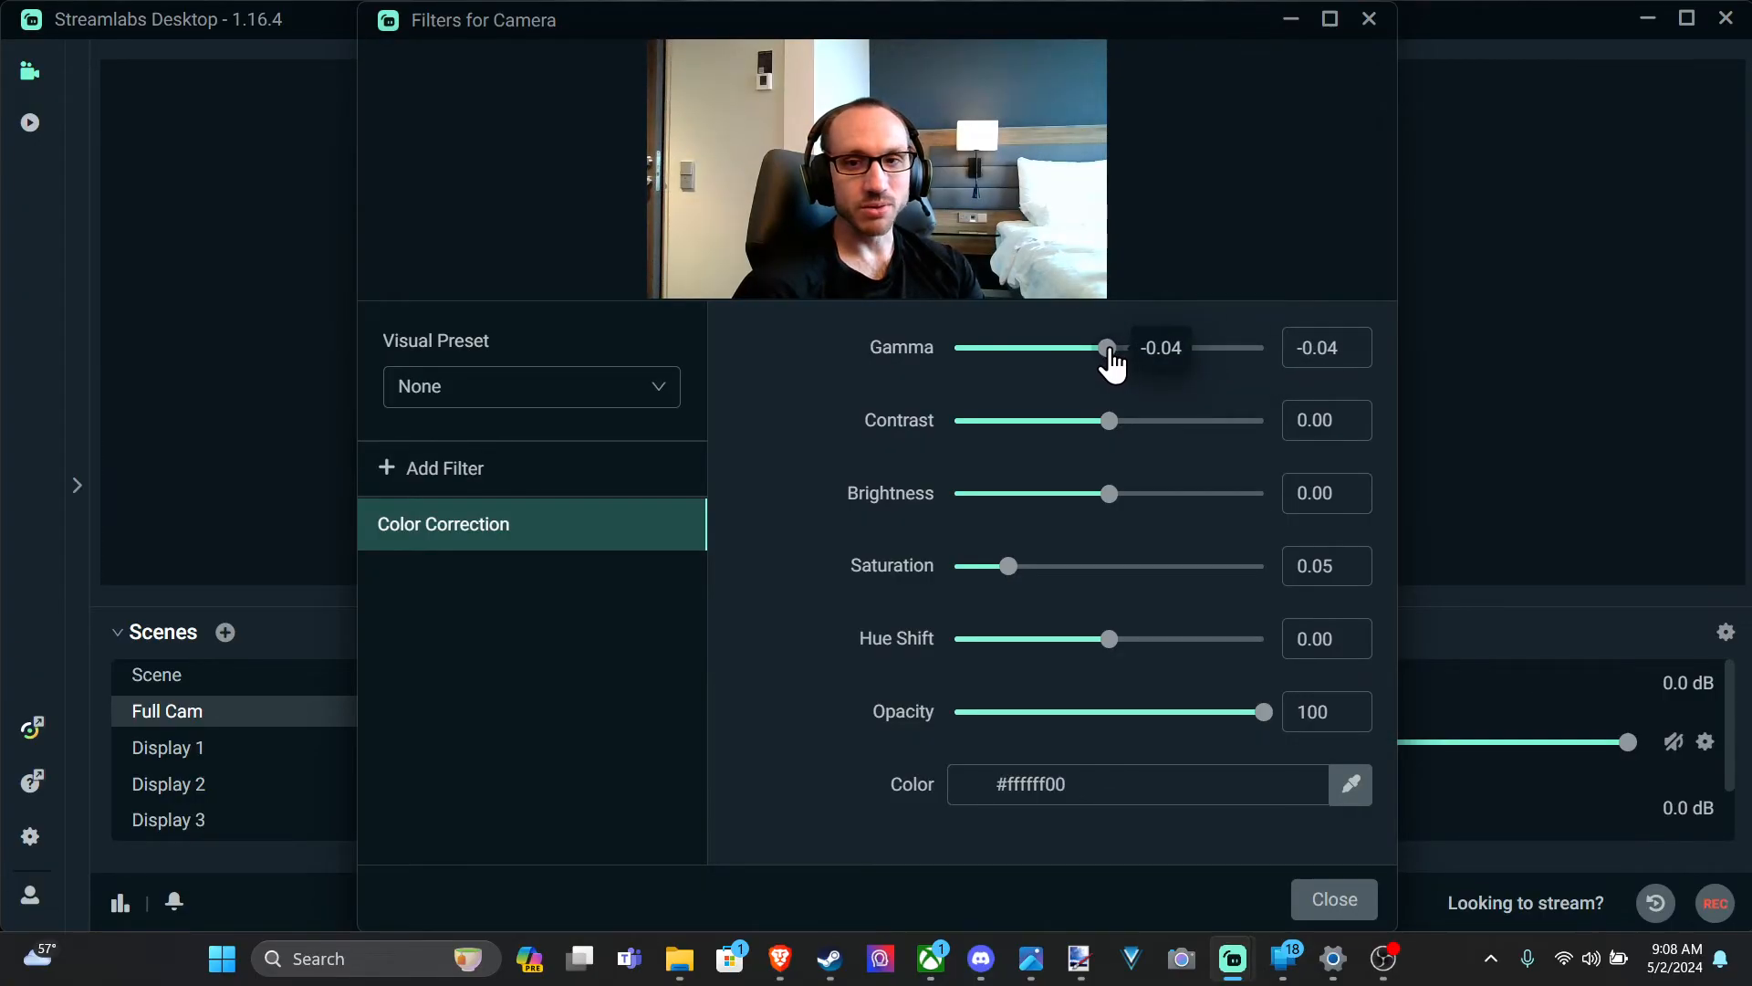
{"action": "left_click", "coordinate": [1358, 358]}
{"action": "left_click", "coordinate": [1357, 357]}
{"action": "left_click", "coordinate": [1357, 358]}
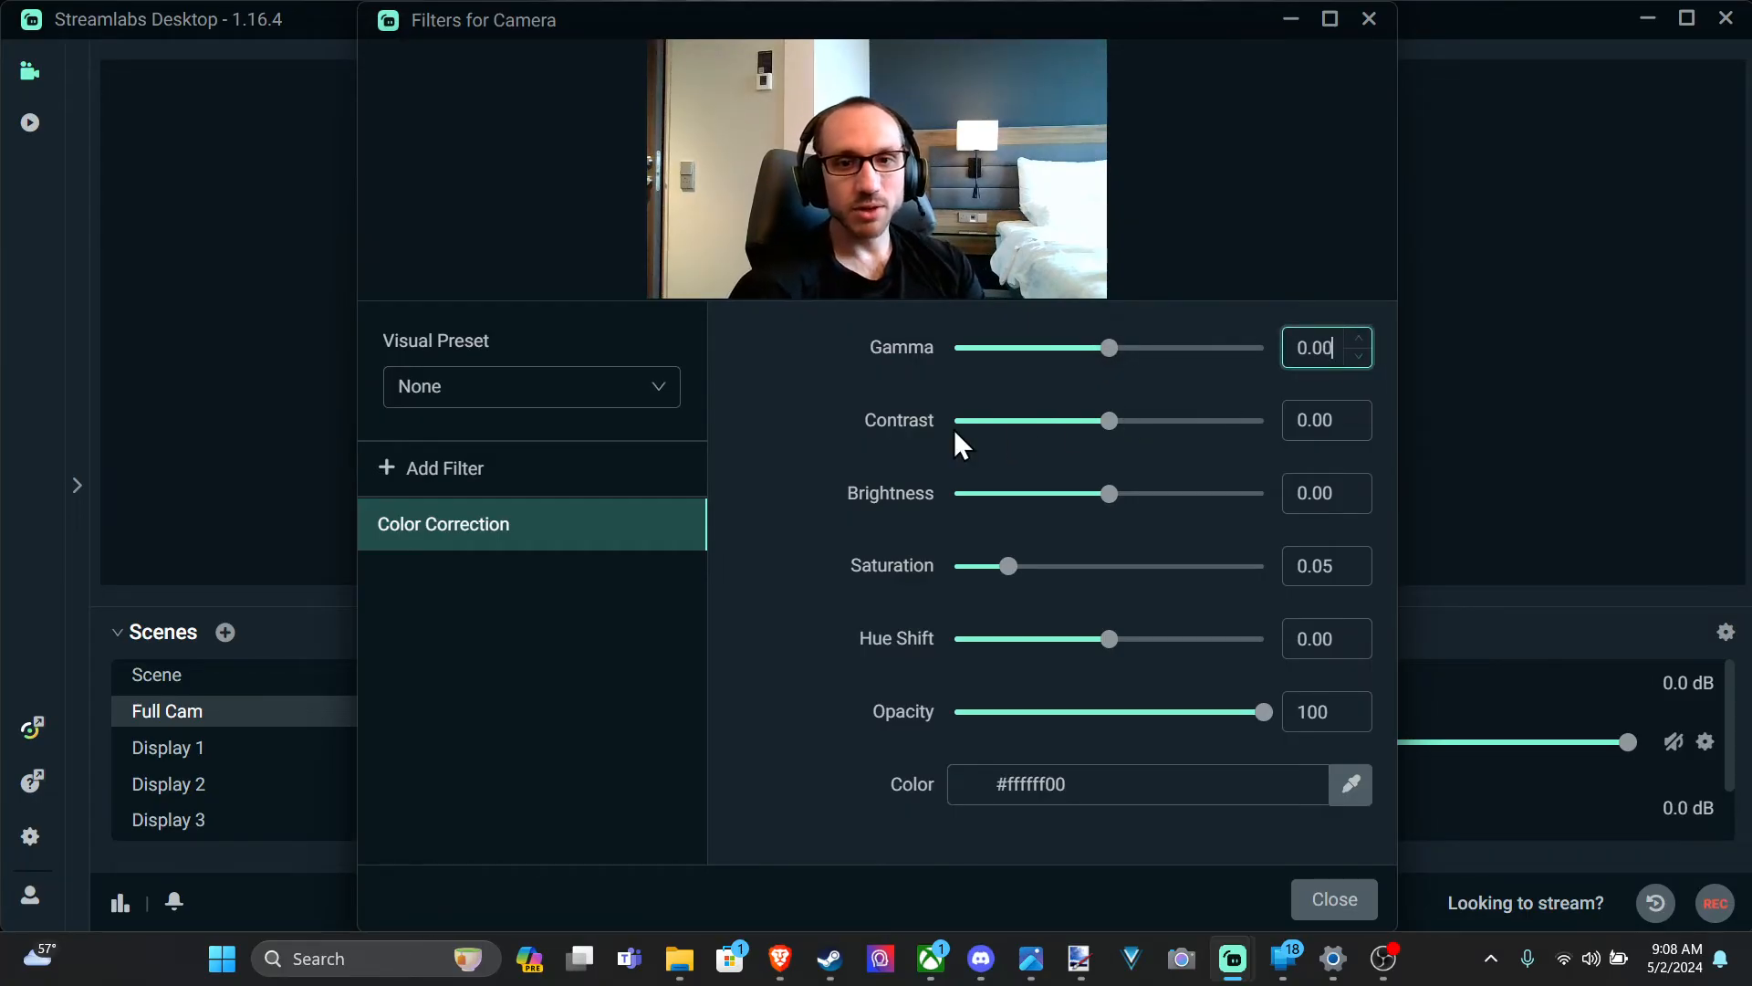
{"action": "mouse_move", "coordinate": [1114, 423]}
{"action": "left_mouse_down"}
{"action": "mouse_move", "coordinate": [1187, 421]}
{"action": "mouse_move", "coordinate": [1110, 424]}
{"action": "left_mouse_up"}
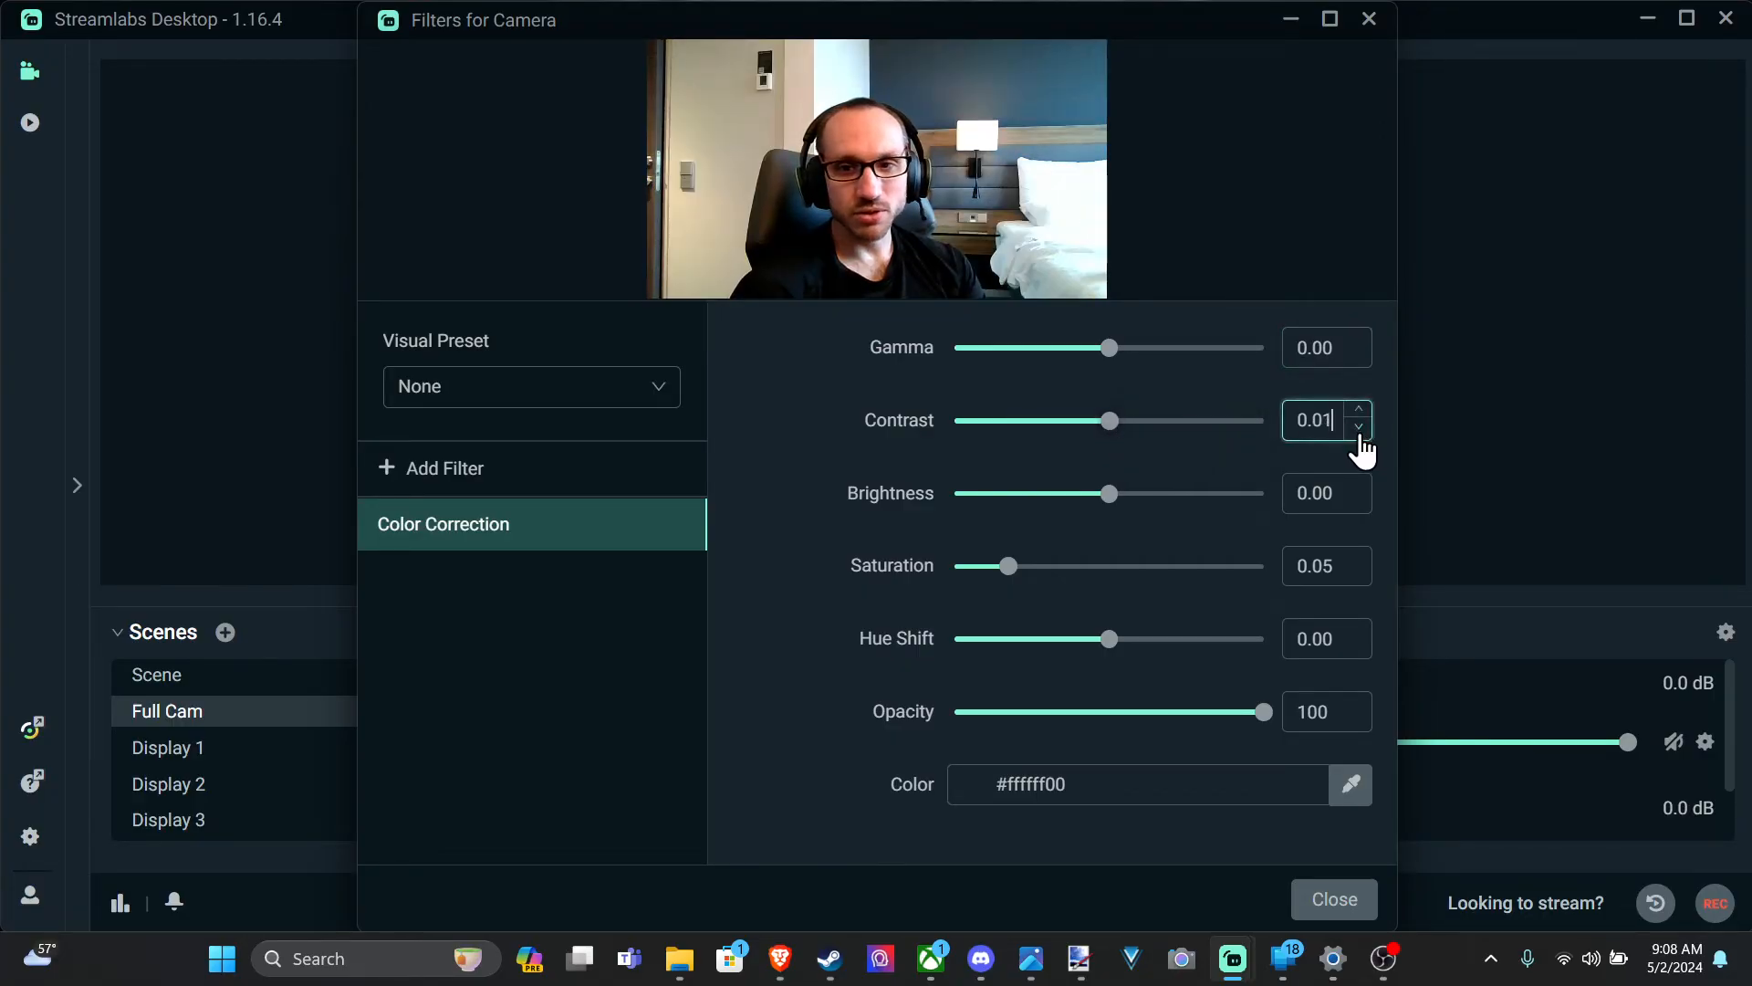
Set the Color Correction filter's saturation to 0.03.
{"action": "left_click_drag", "start_coordinate": [1009, 566], "coordinate": [1011, 566]}
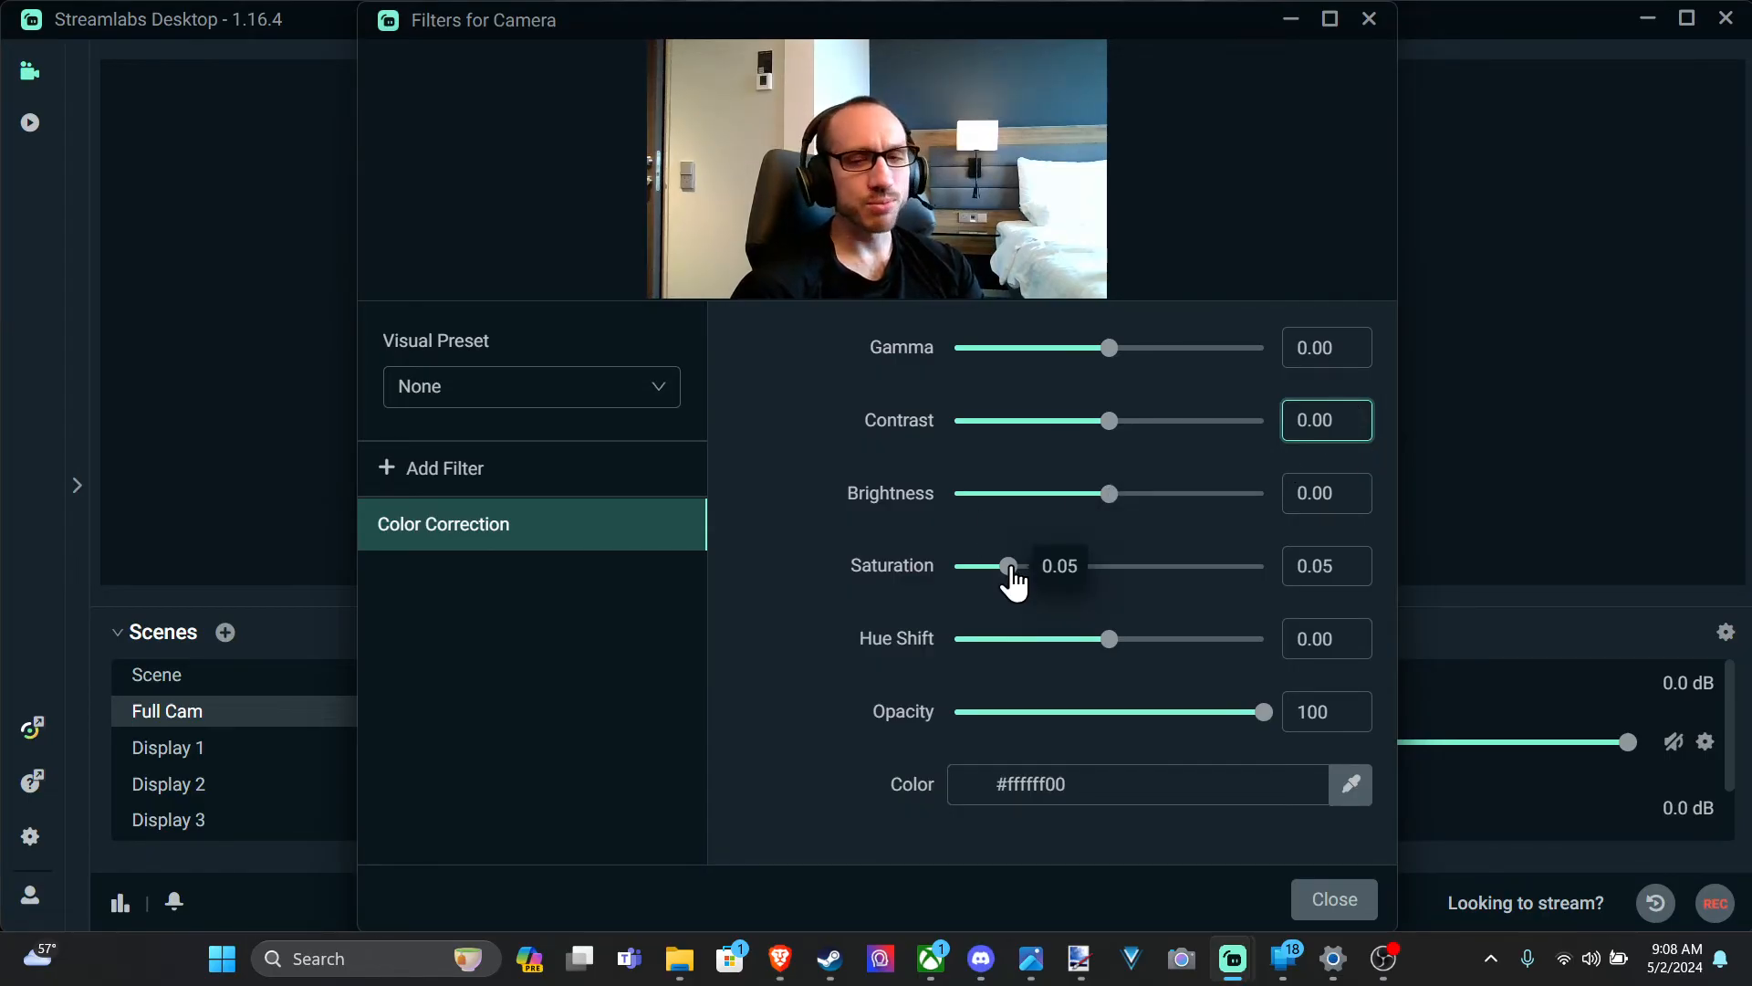
{"action": "left_click", "coordinate": [1357, 560]}
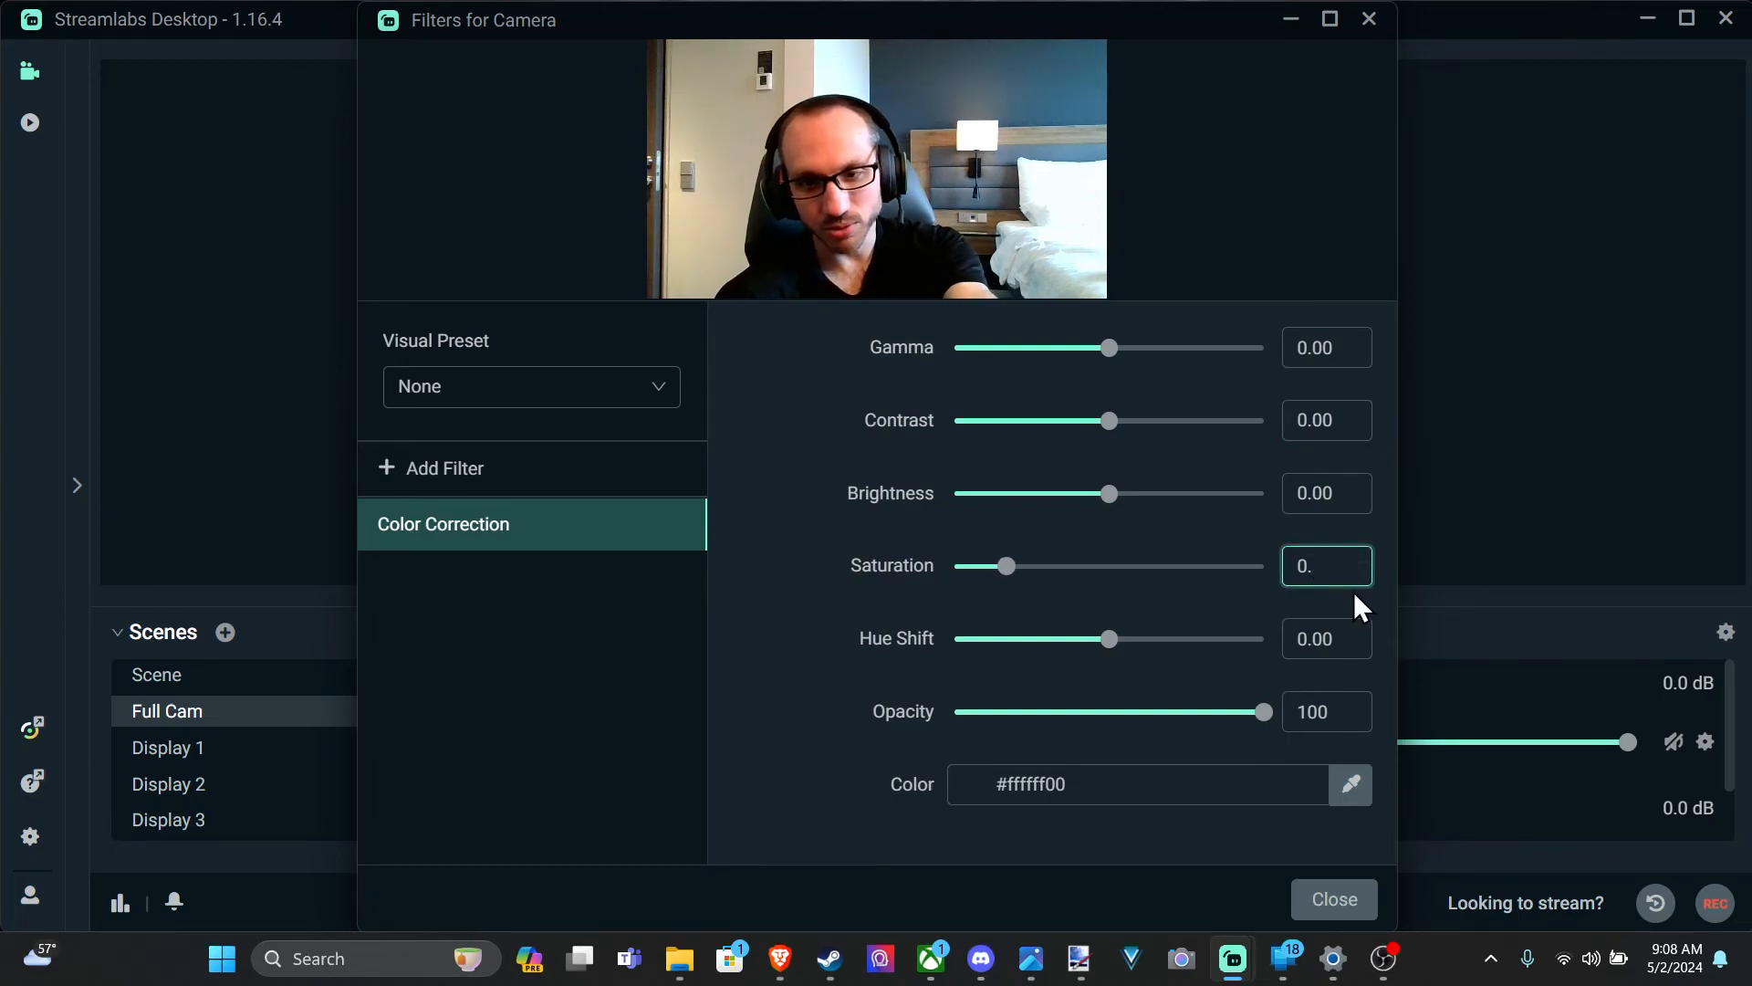
{"action": "type", "text": "03"}
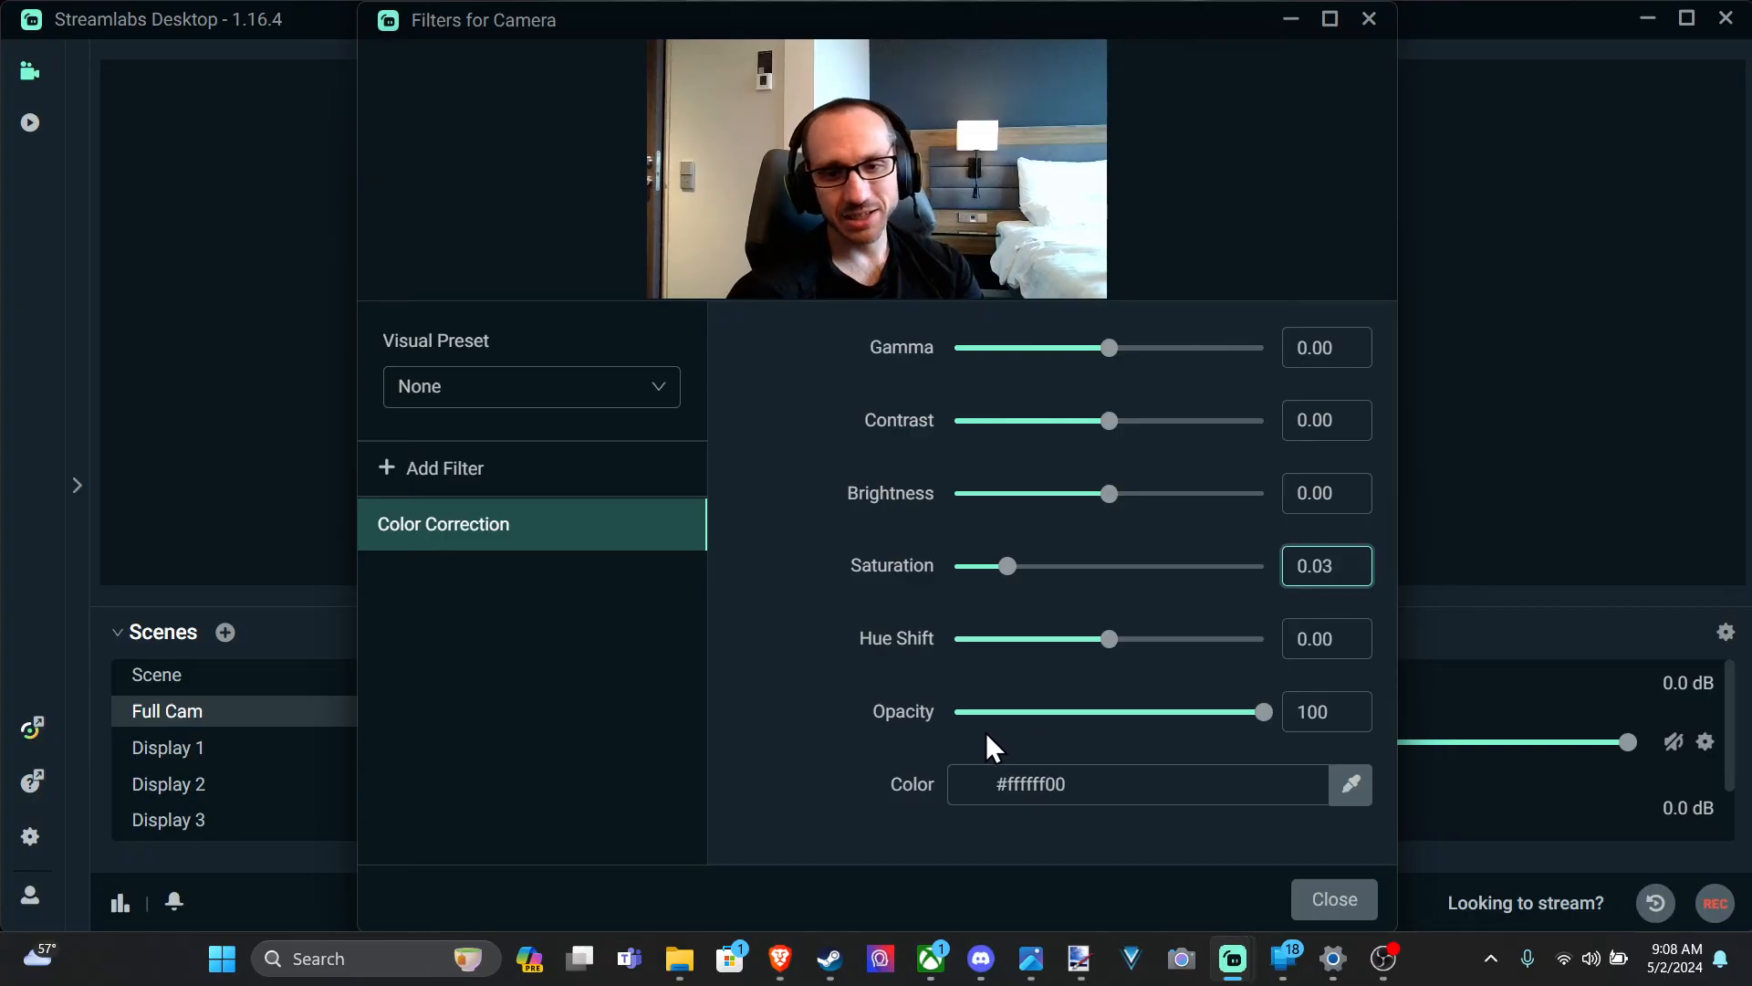
Try tinting the camera picture in the Color Correction filter with #ac9d8bff and #ffedc5ff sampled from the preview.
{"action": "left_click", "coordinate": [1346, 797]}
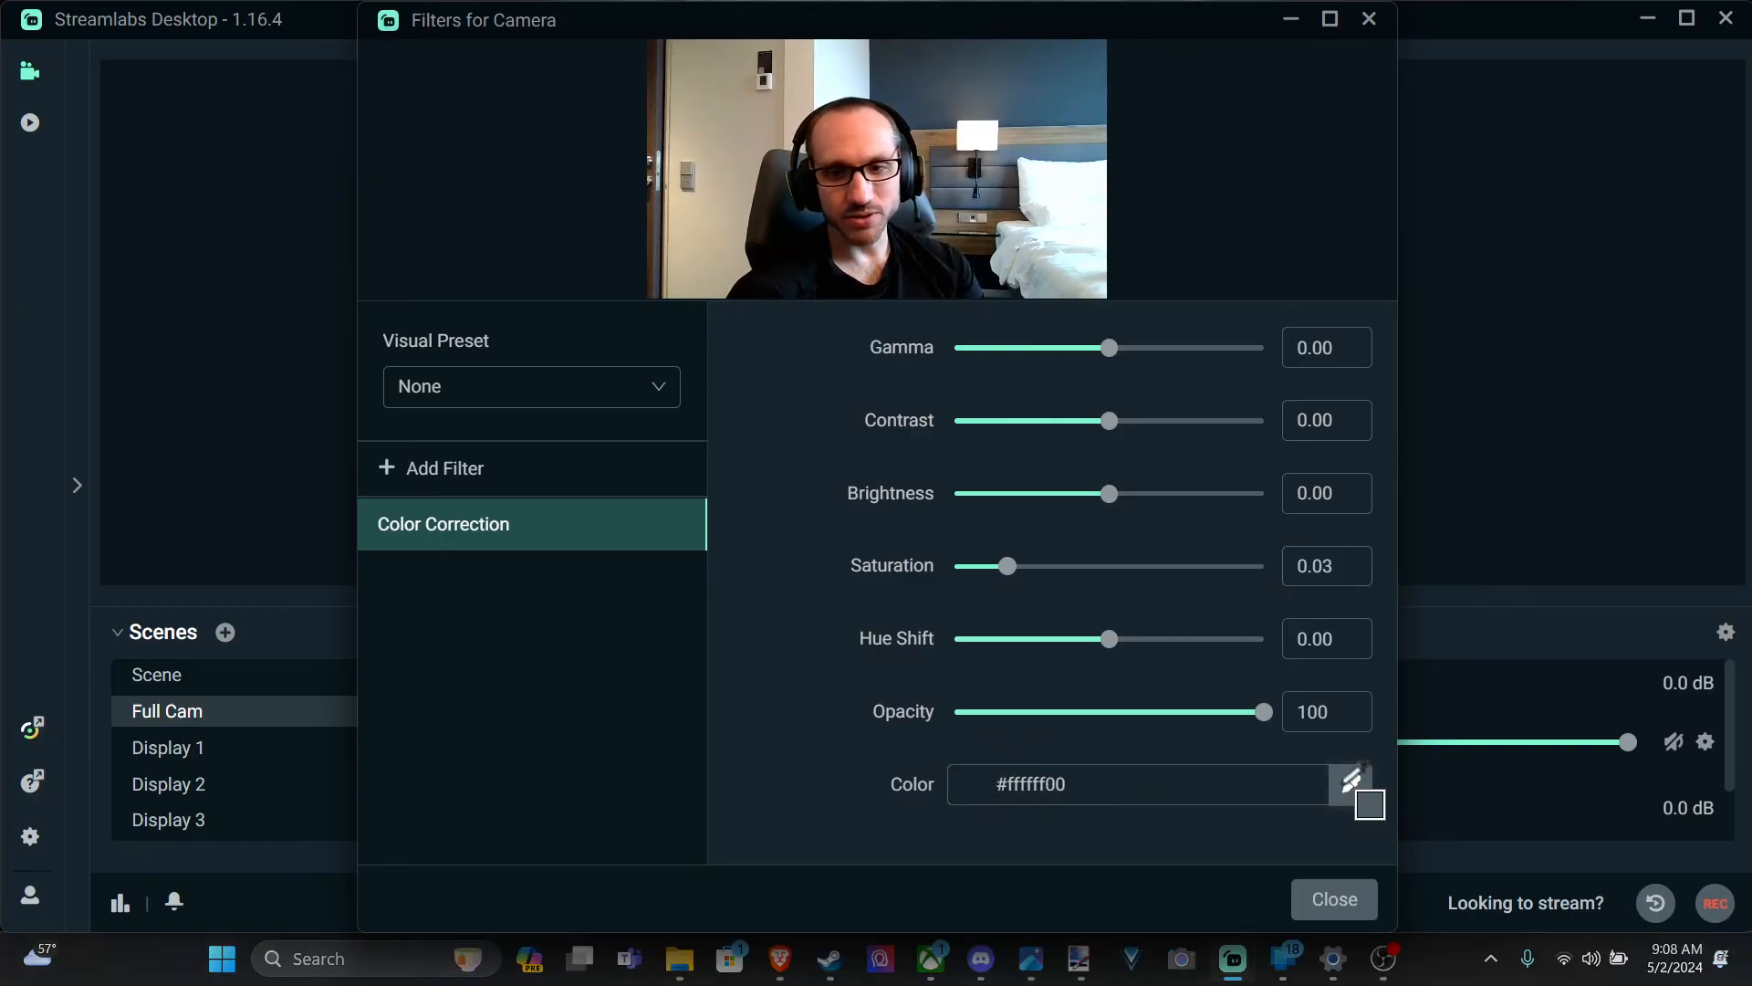
{"action": "left_click", "coordinate": [755, 156]}
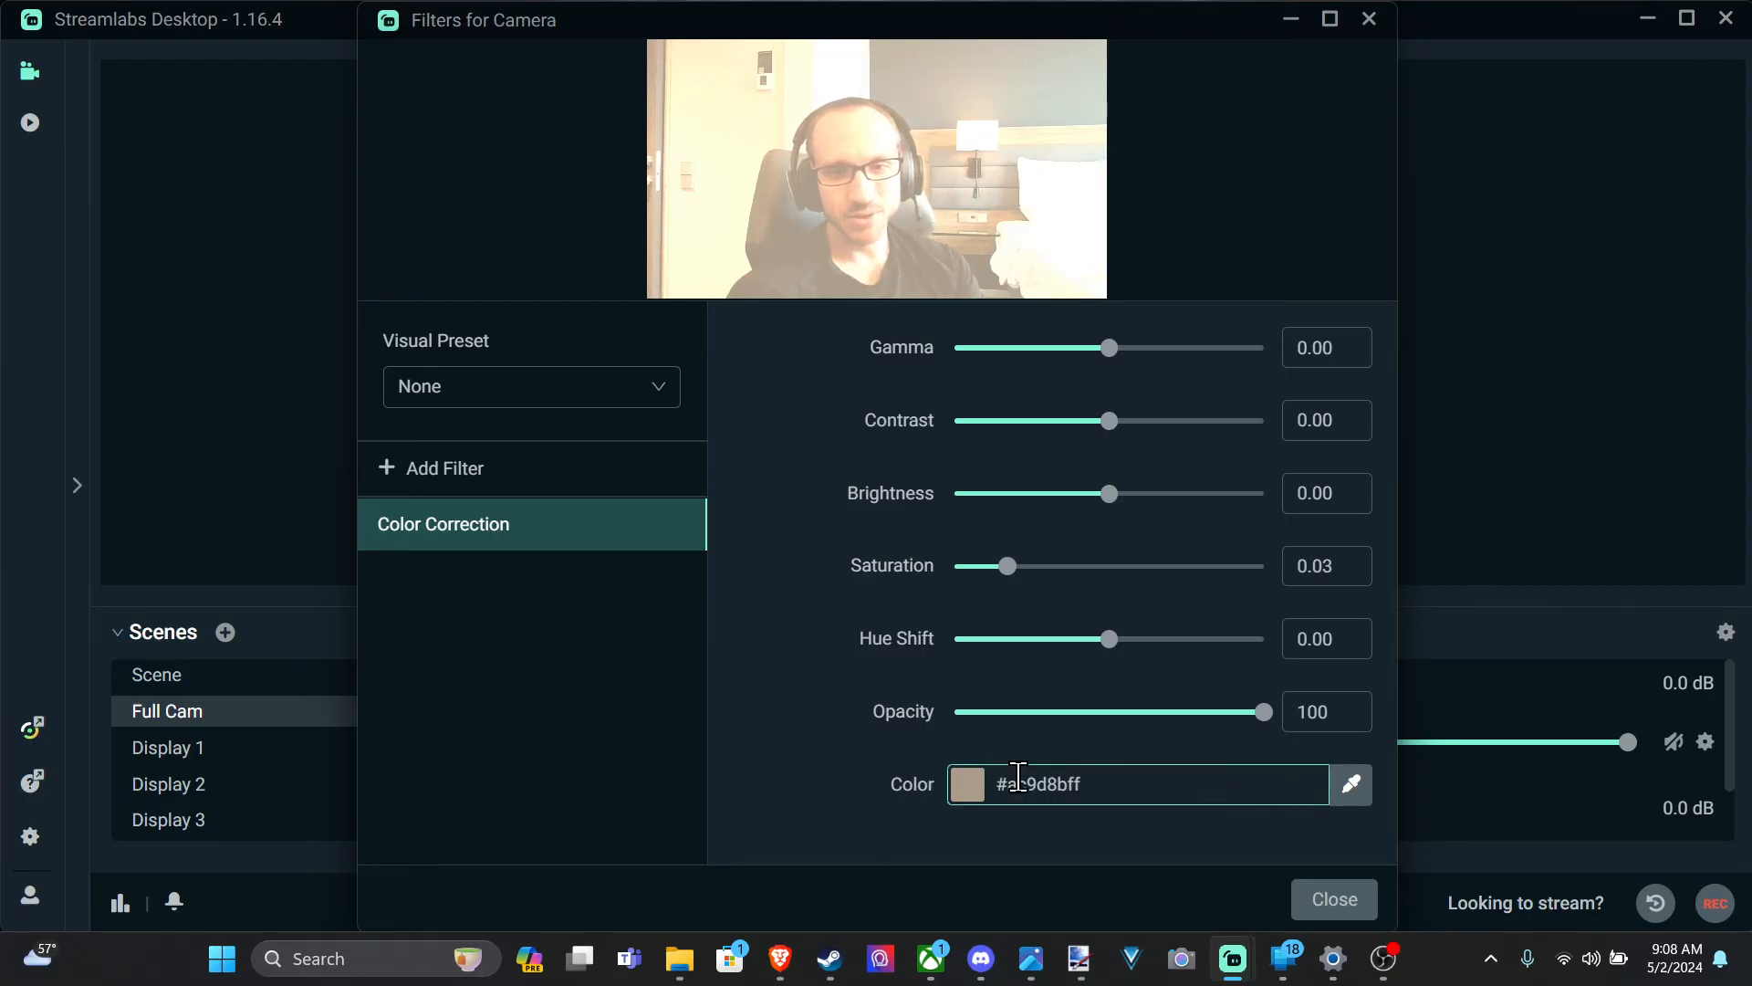
{"action": "left_click", "coordinate": [1346, 799]}
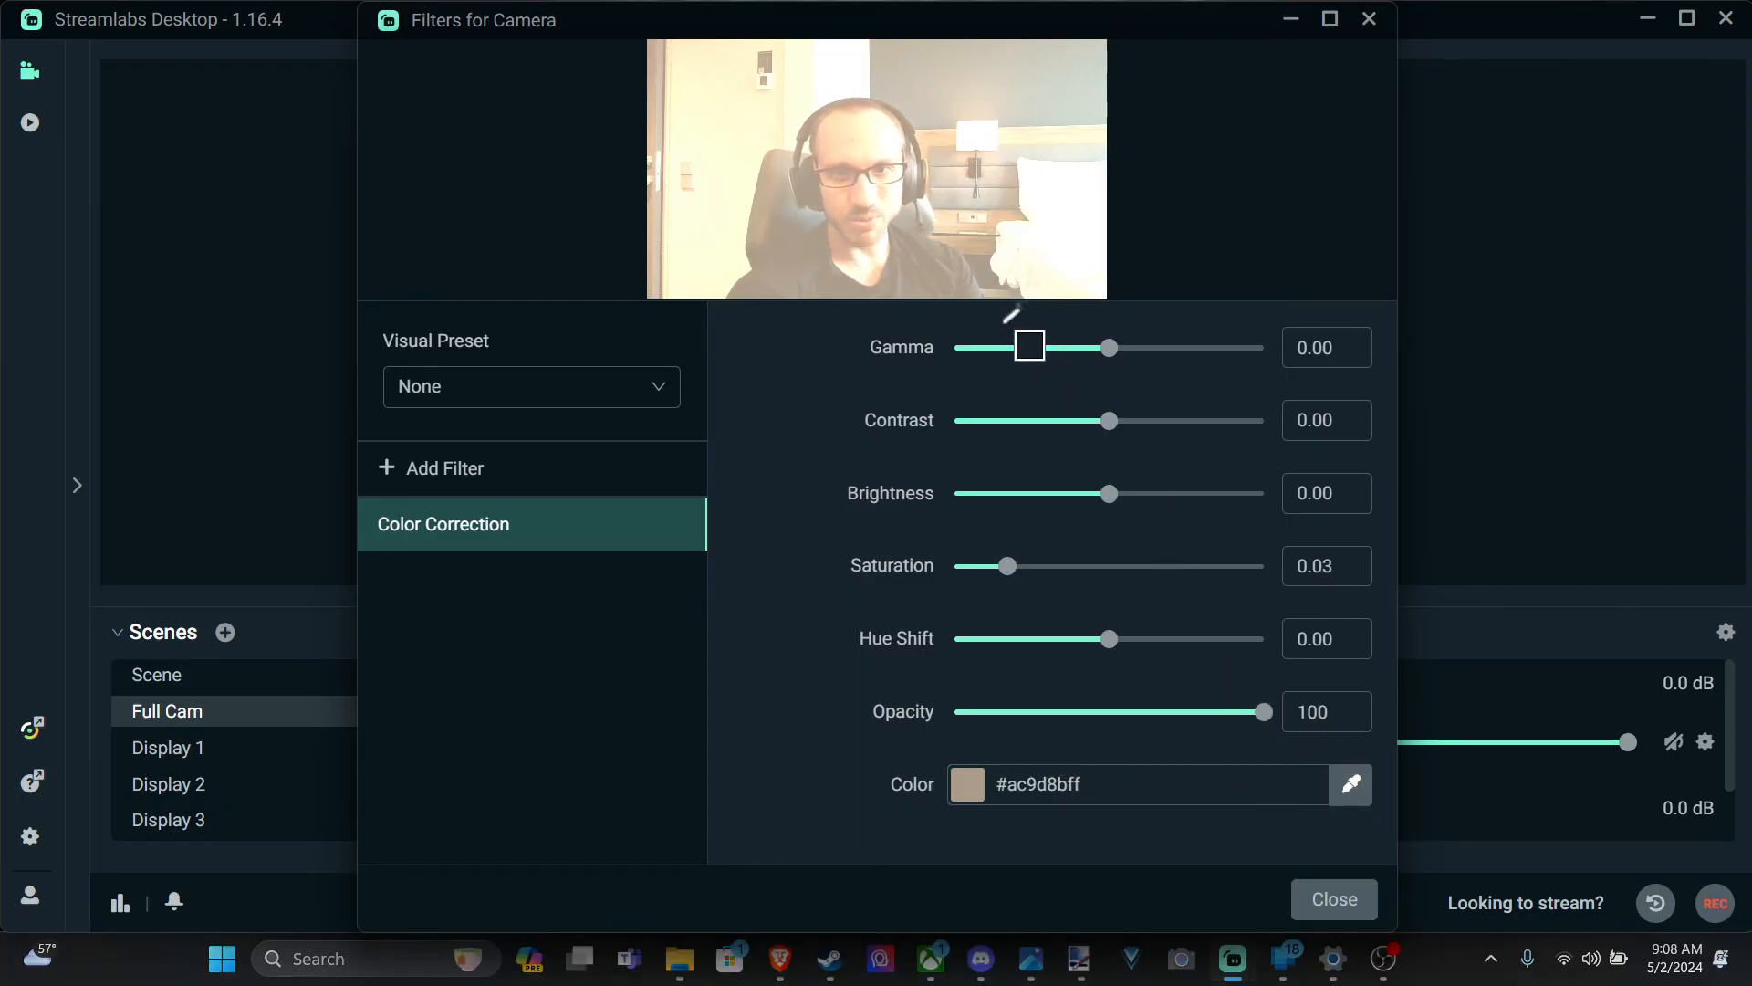
{"action": "left_click", "coordinate": [875, 152]}
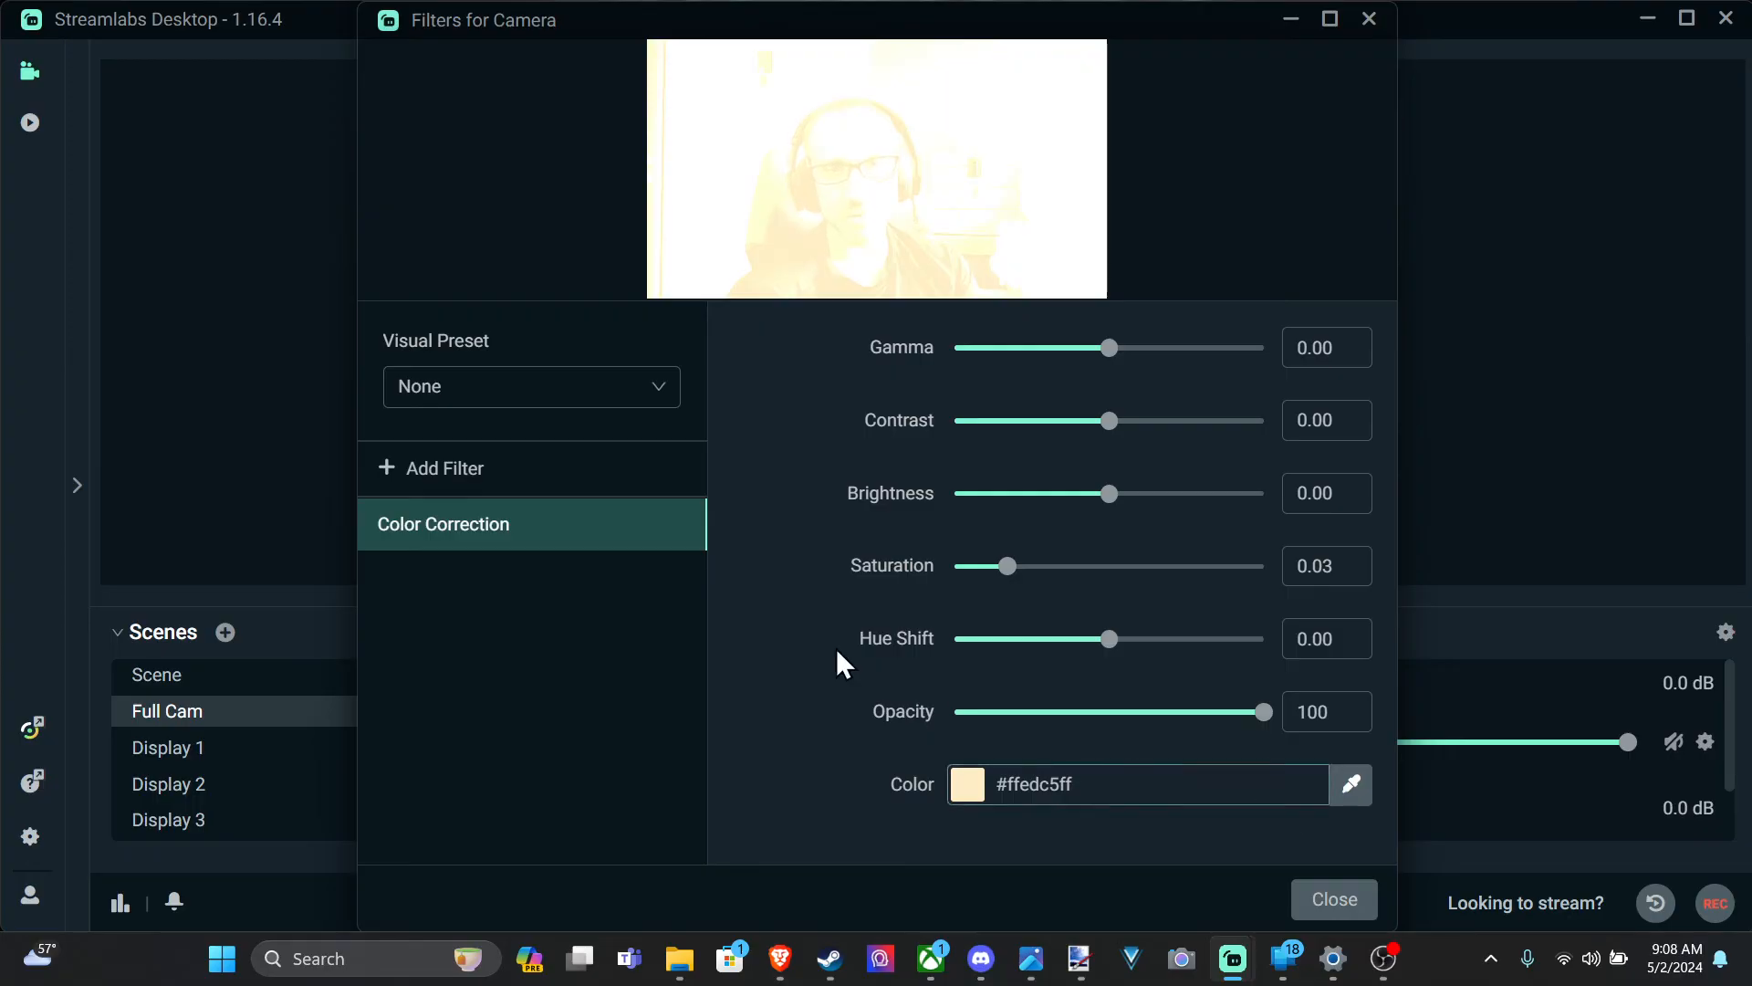
Replace the Camera source's Color Correction filter with a fresh one under the default name, and close the filter settings.
{"action": "left_click", "coordinate": [675, 529]}
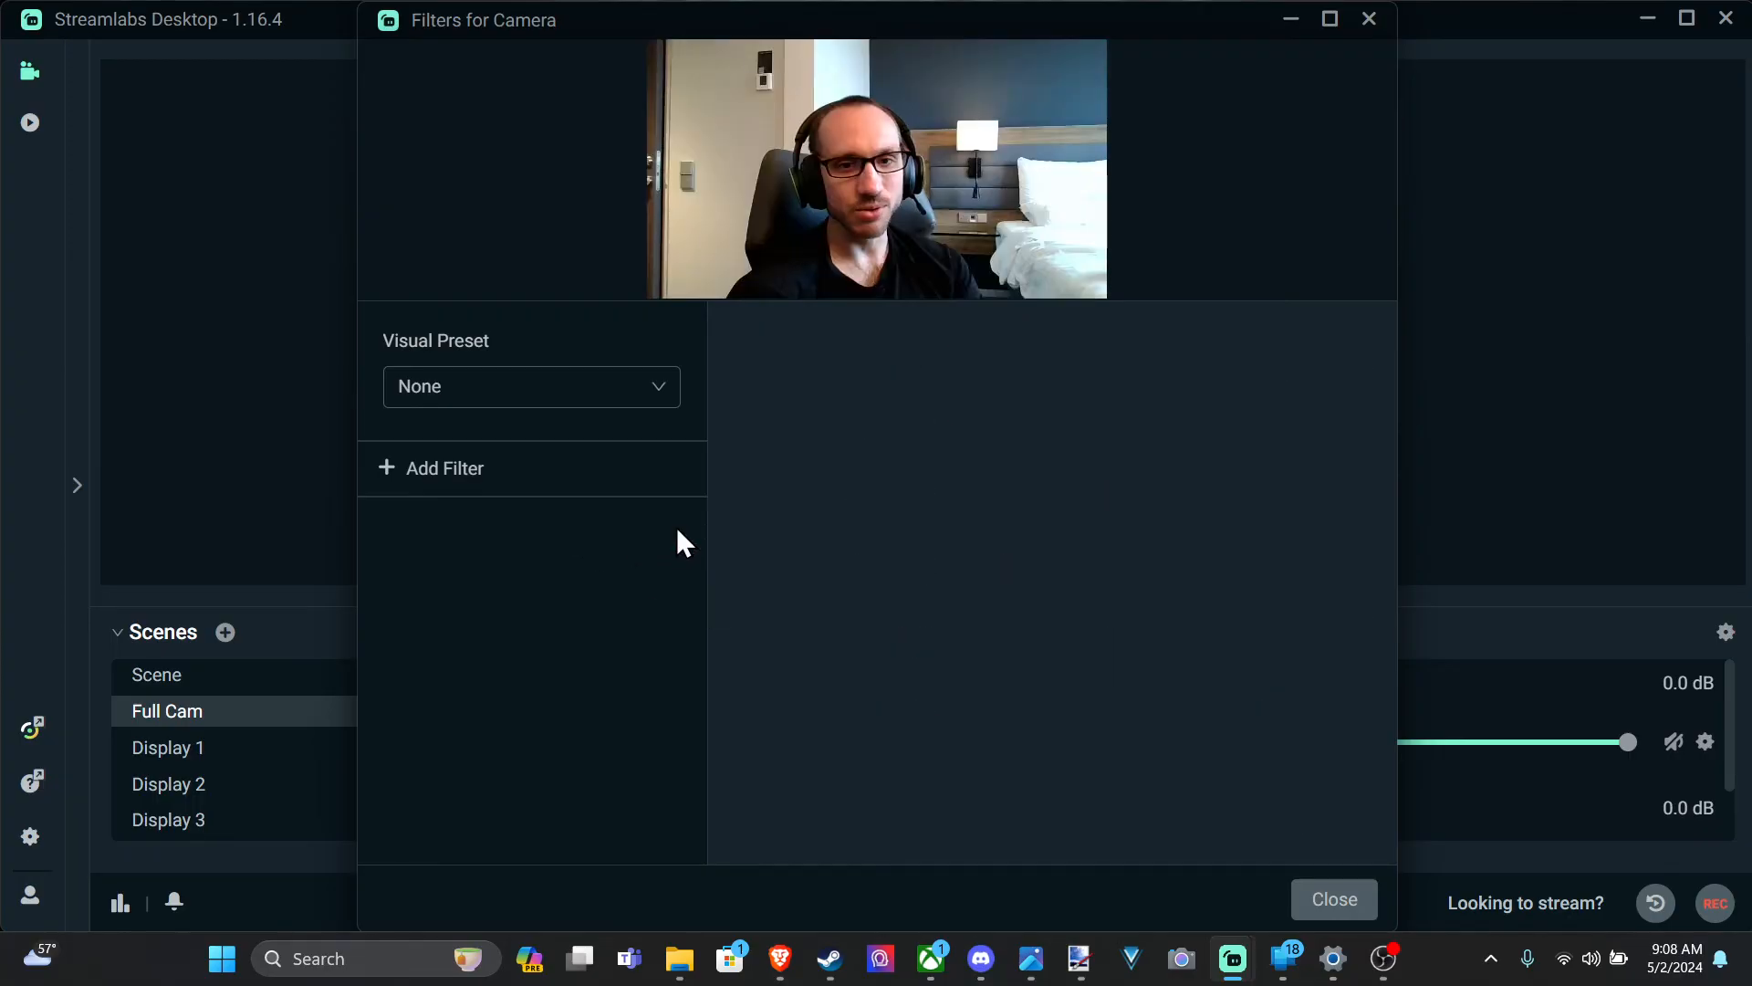
{"action": "left_click", "coordinate": [397, 476]}
{"action": "left_click", "coordinate": [855, 239]}
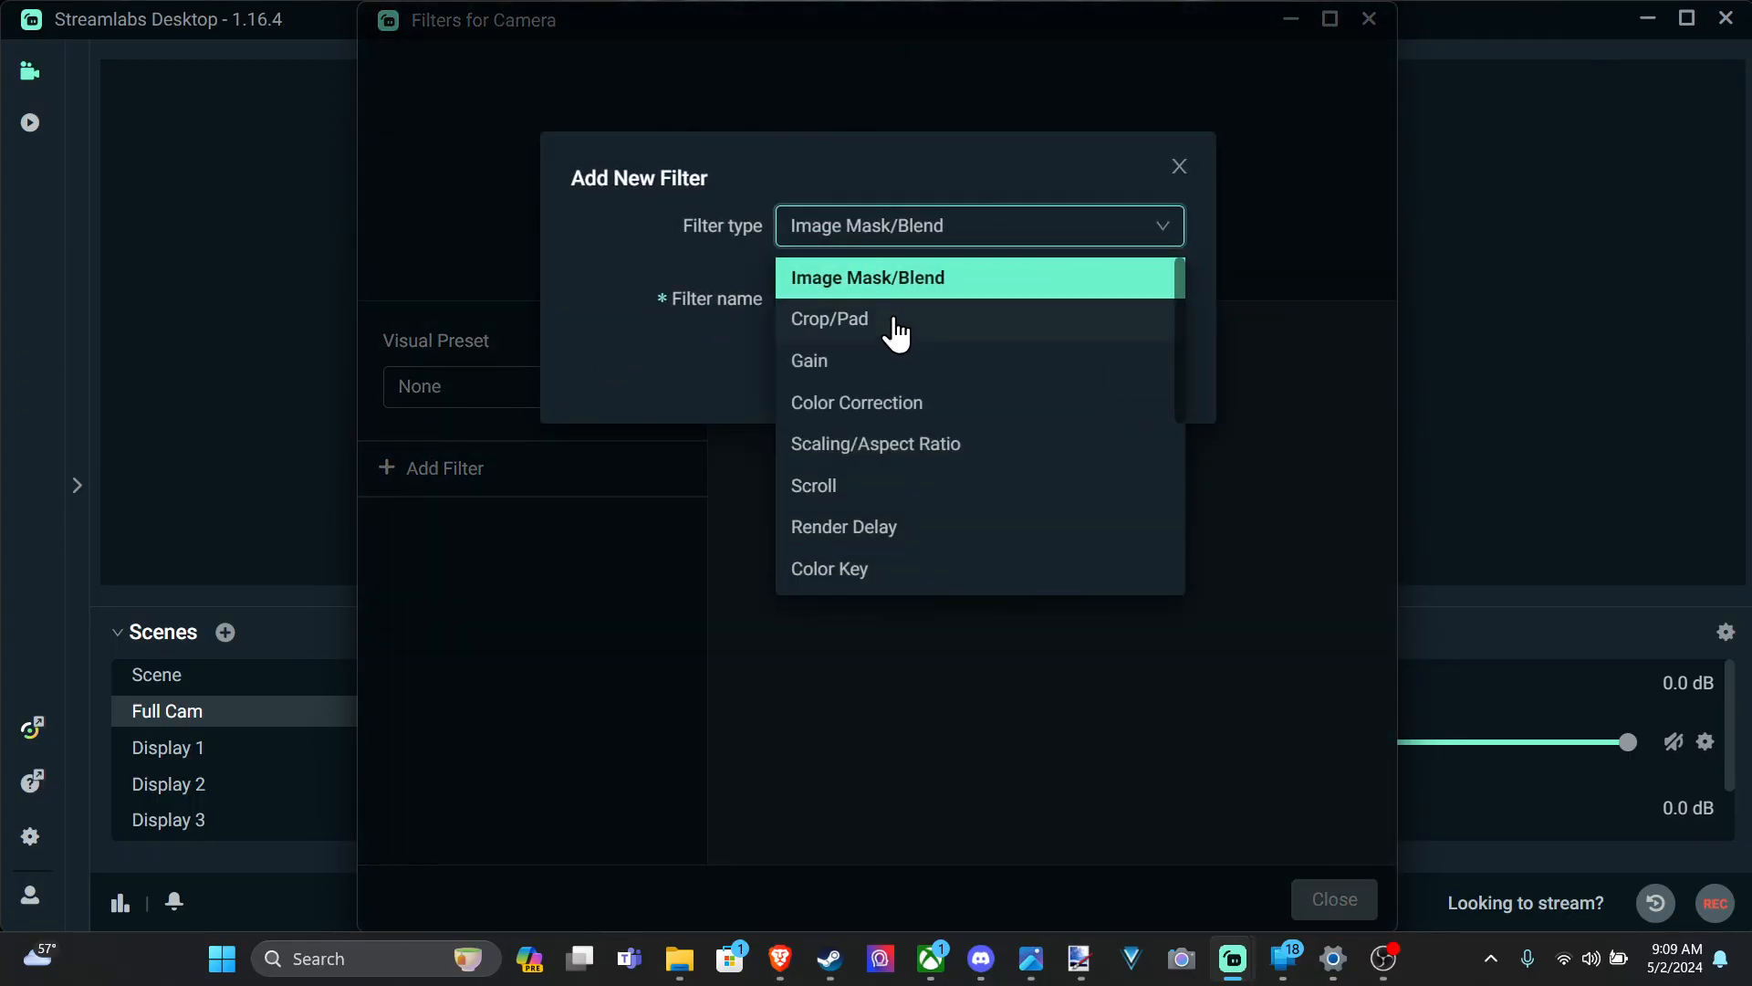
{"action": "left_click", "coordinate": [894, 408]}
{"action": "left_click", "coordinate": [1135, 390]}
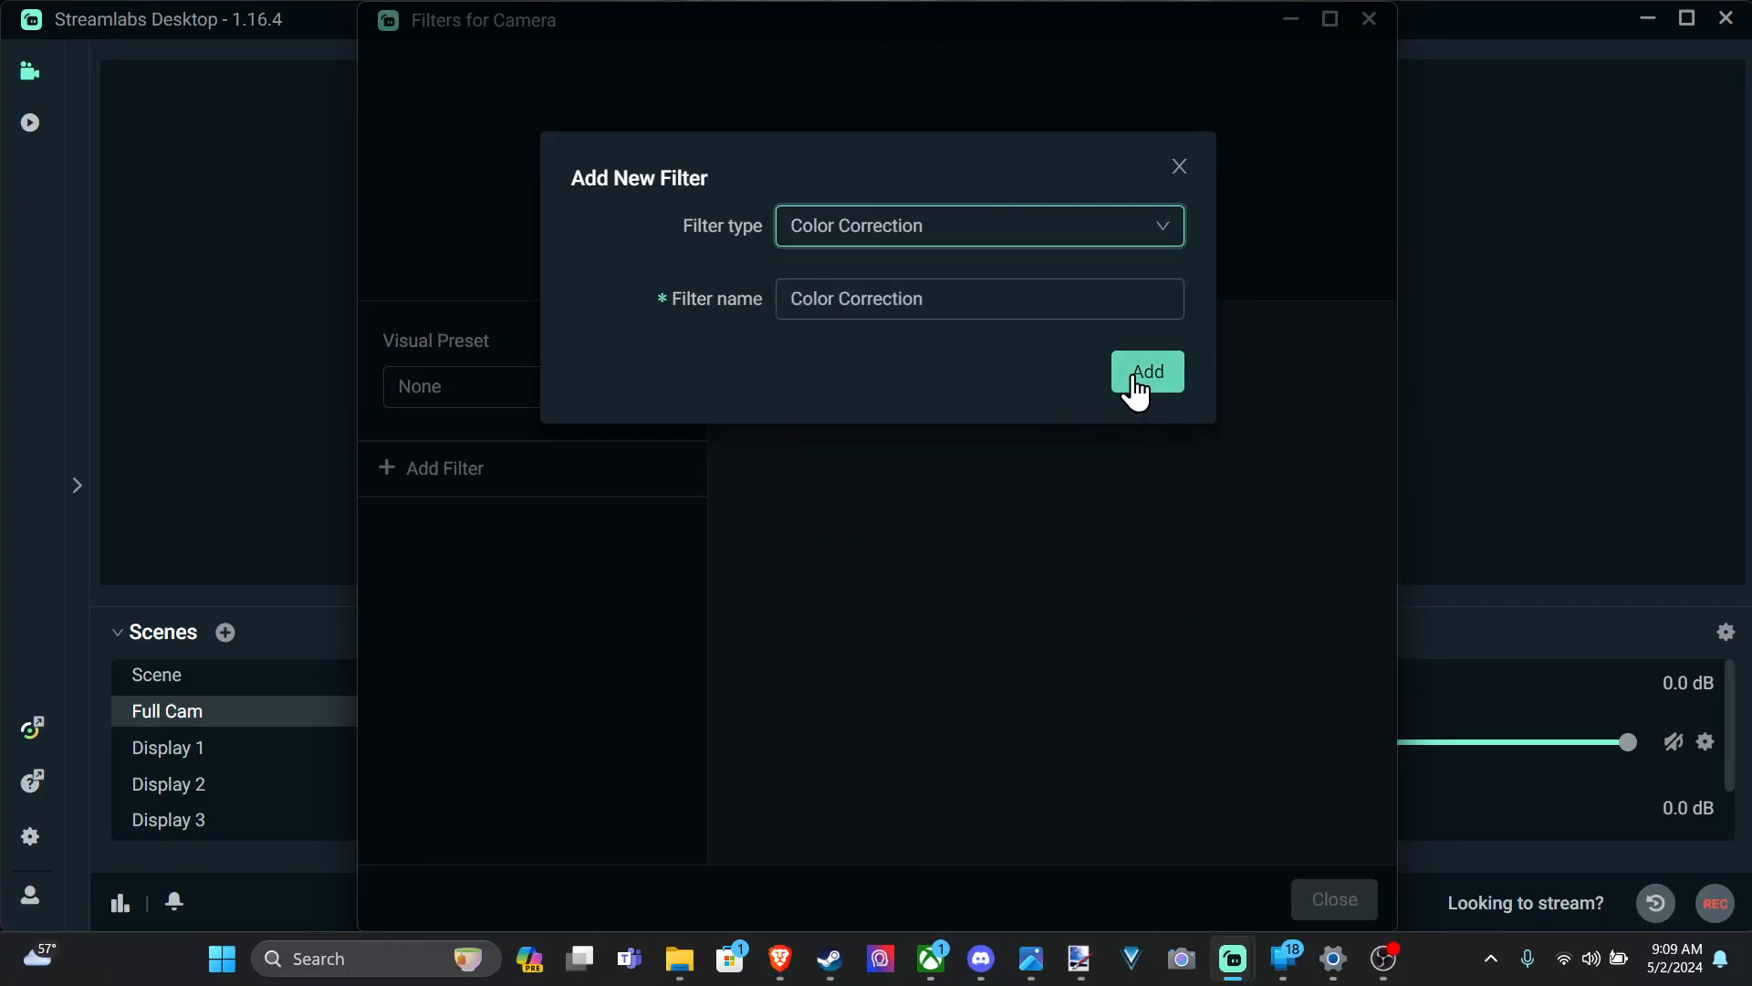
{"action": "left_click", "coordinate": [1324, 902]}
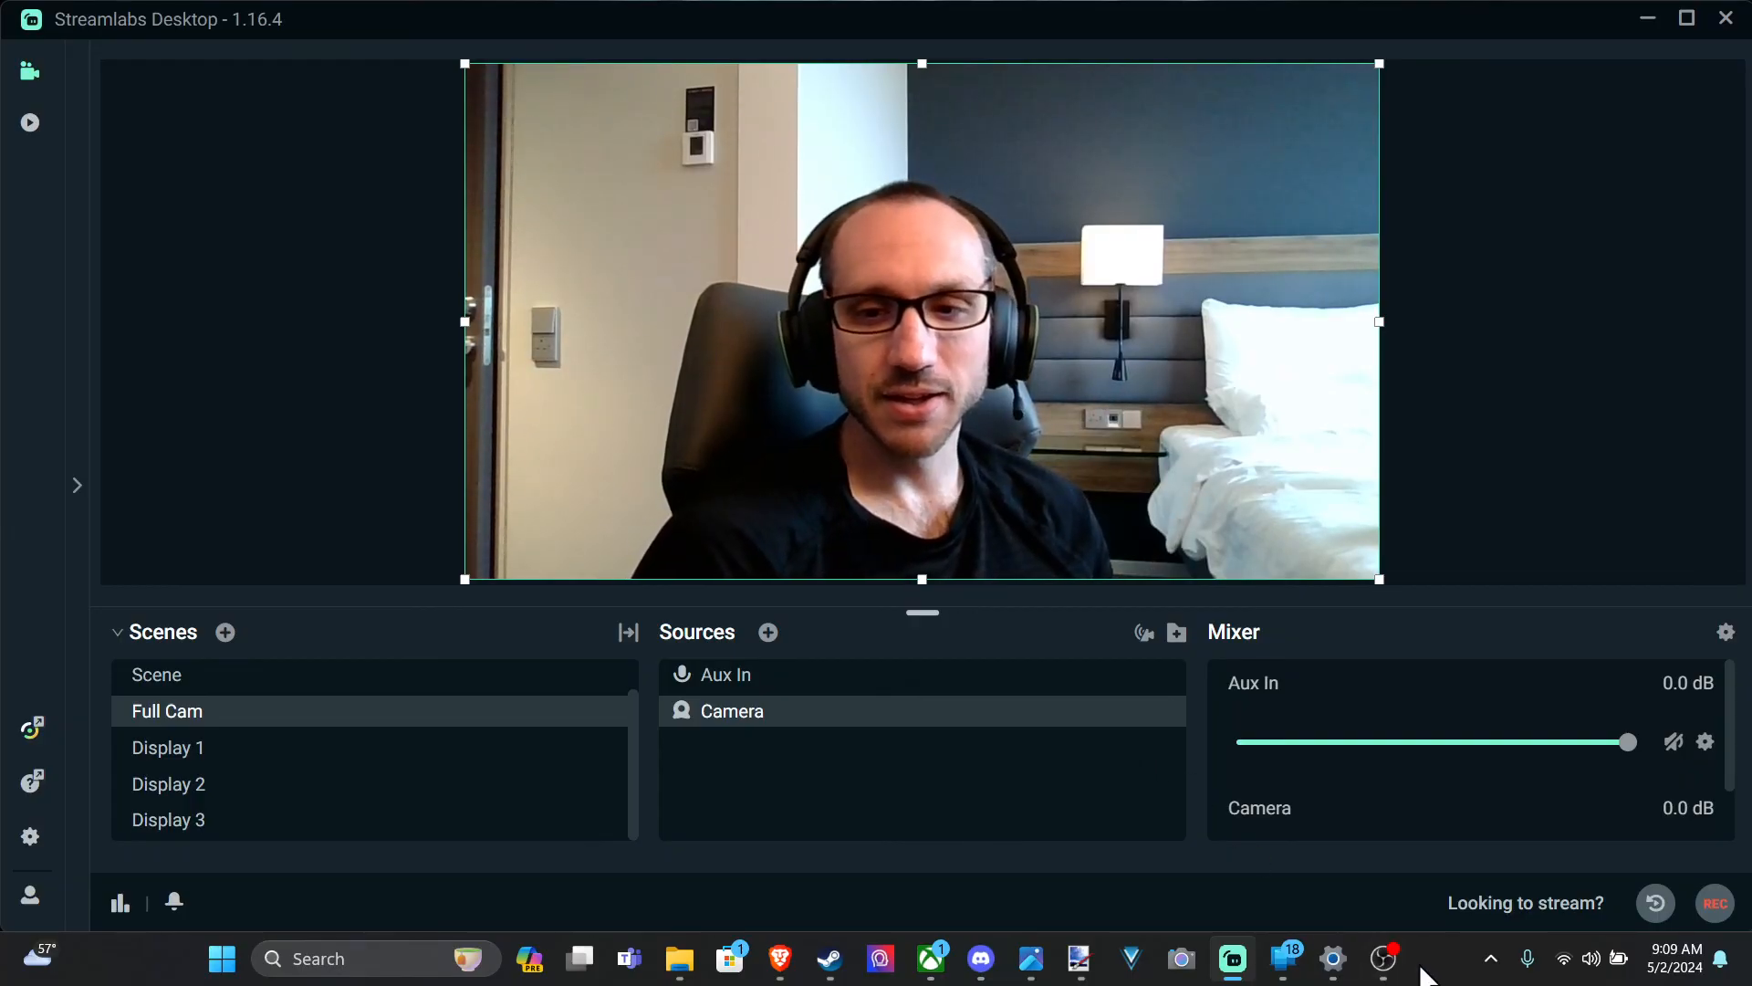
{"action": "left_click", "coordinate": [1384, 962]}
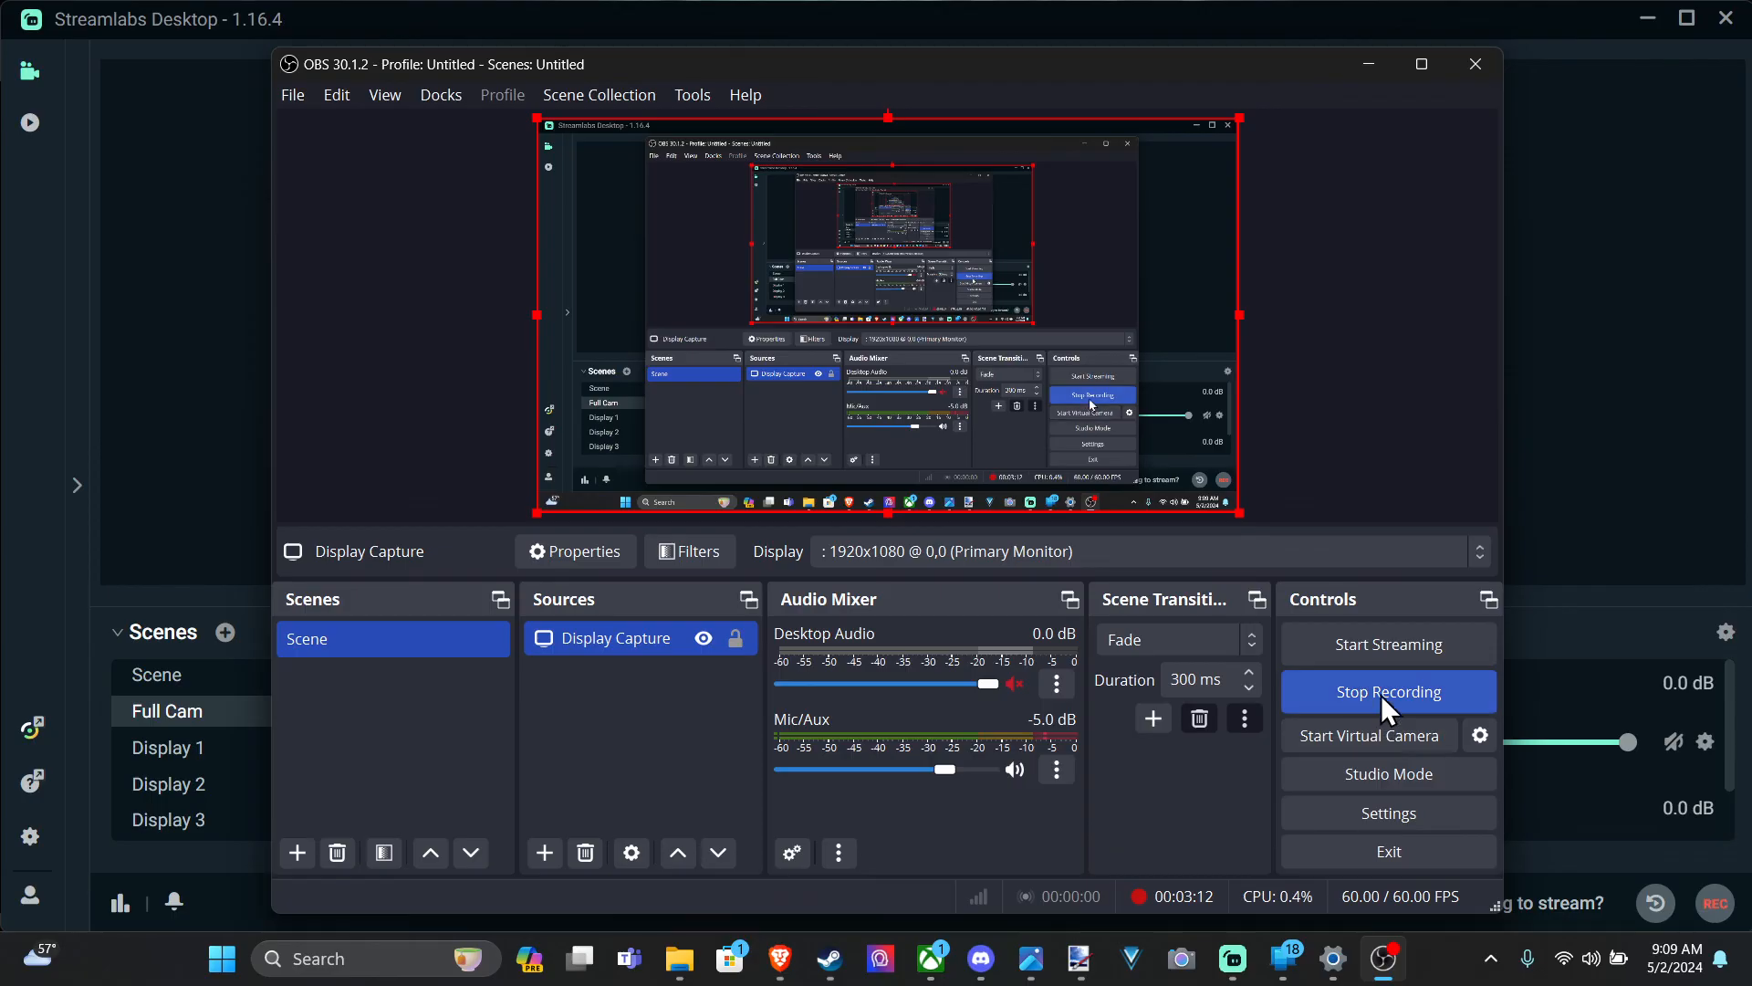